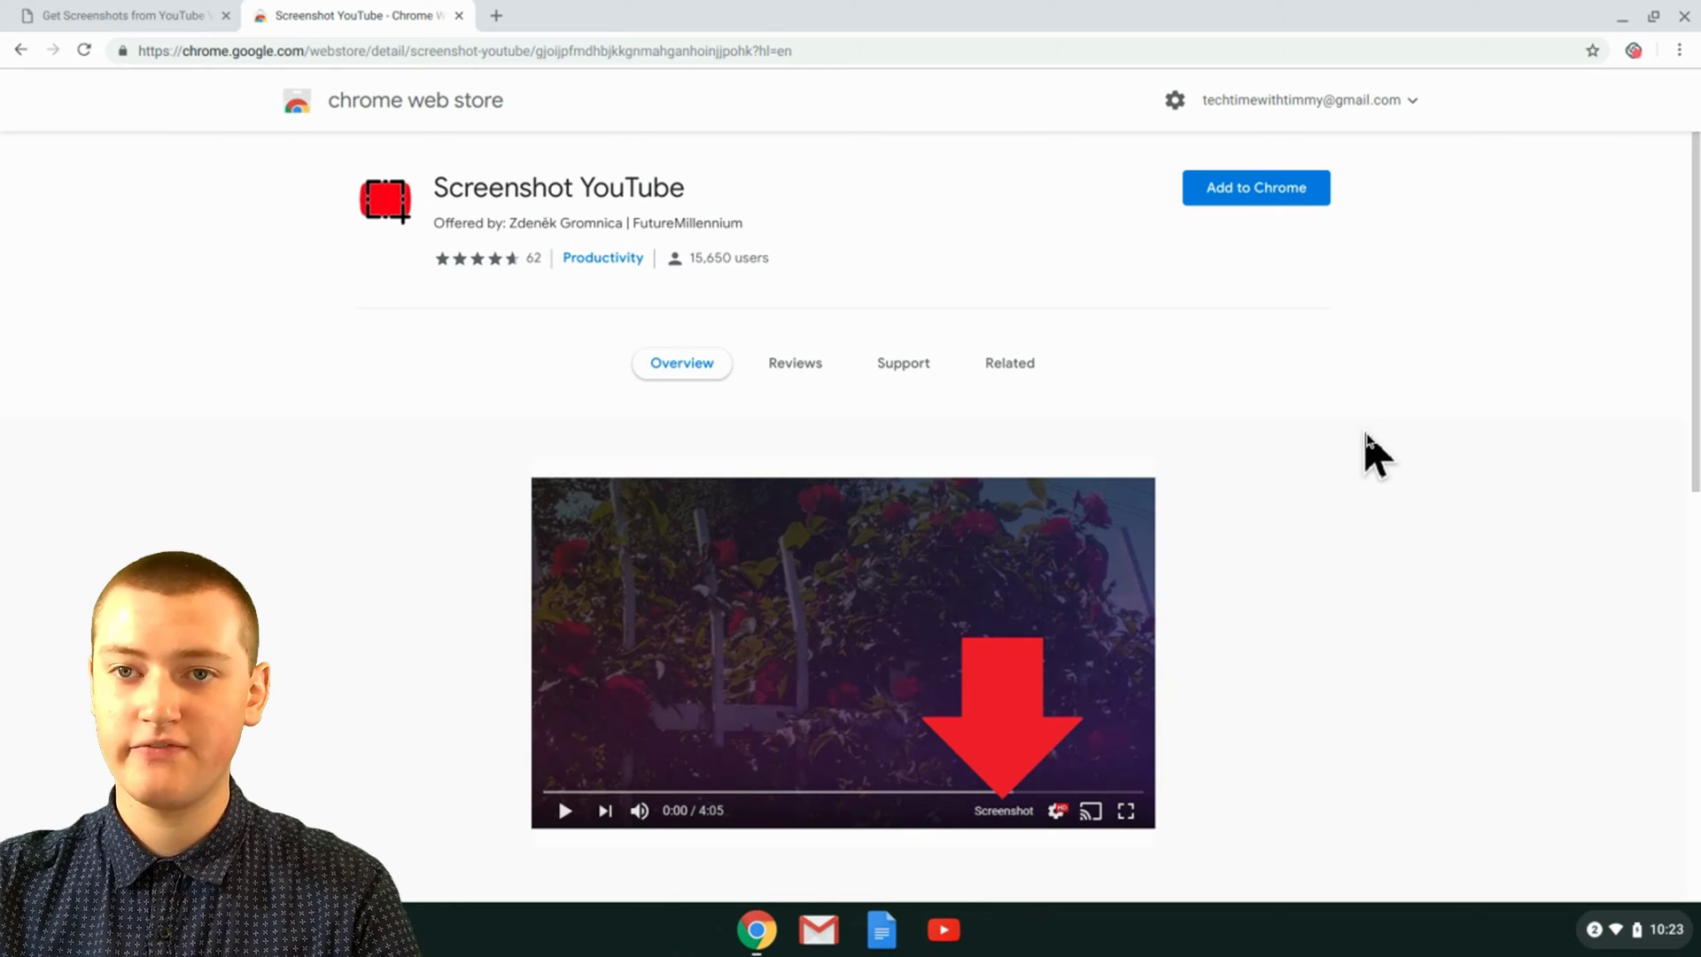
scroll(1366, 434, "down", 2)
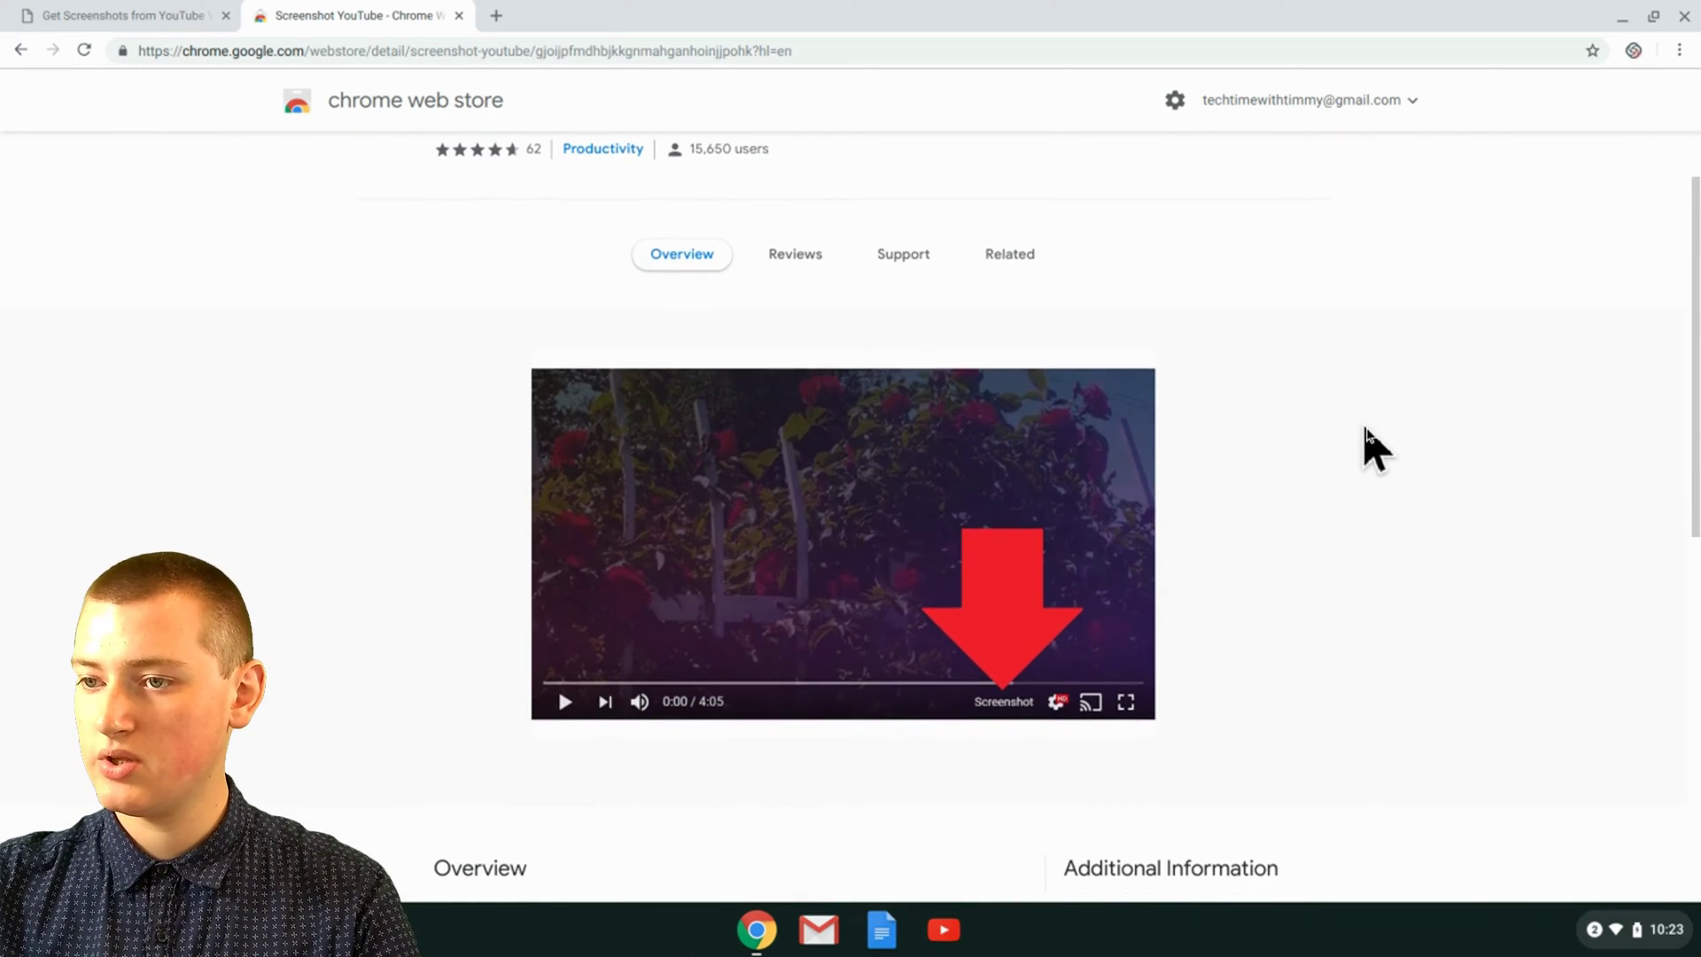
scroll(1369, 444, "down", 1)
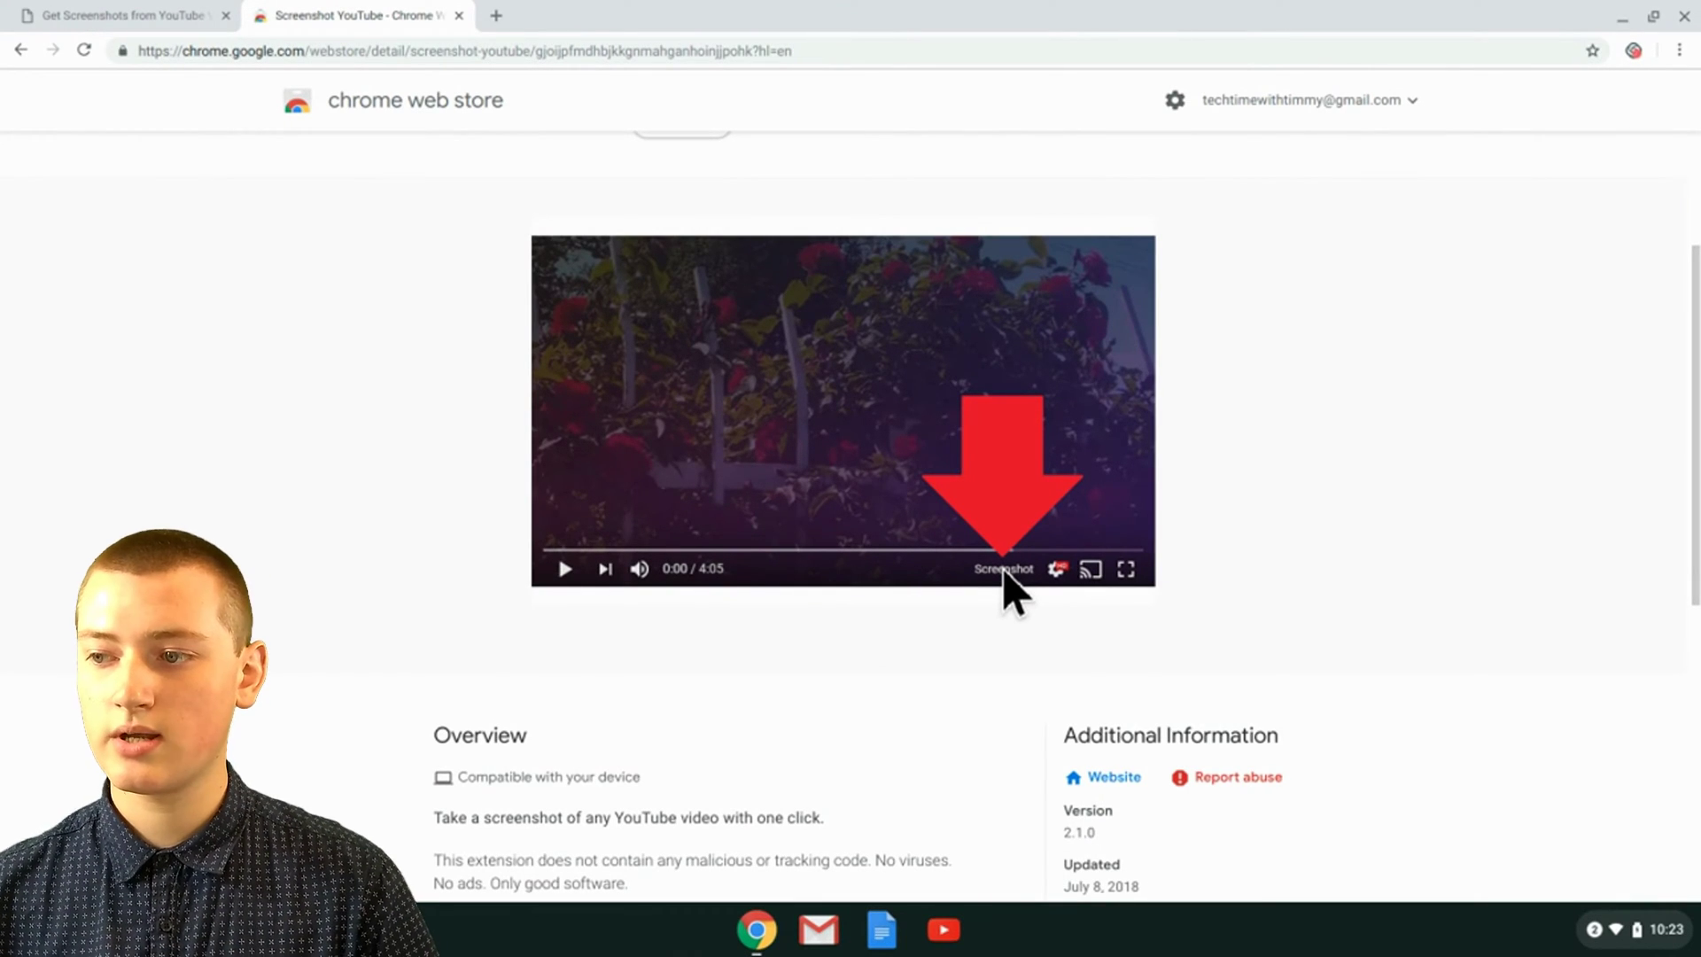
scroll(1320, 456, "up", 3)
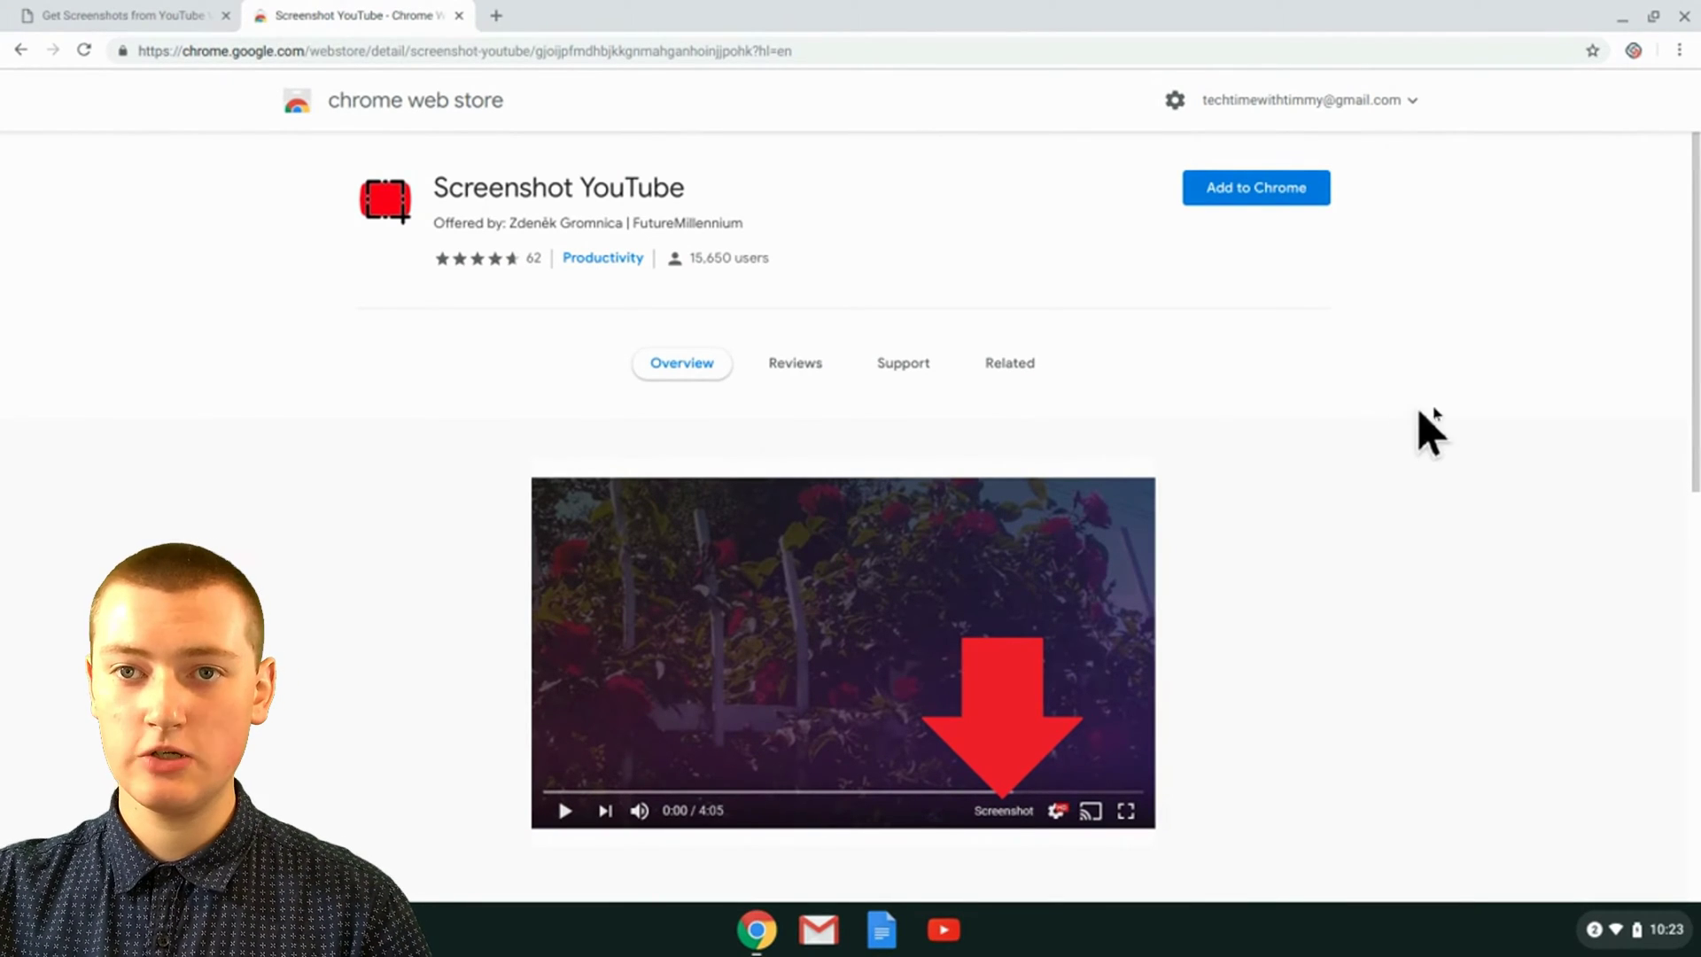
Step: Add the Screenshot YouTube extension to Chrome from its Web Store page and dismiss the confirmation
left_click(1269, 199)
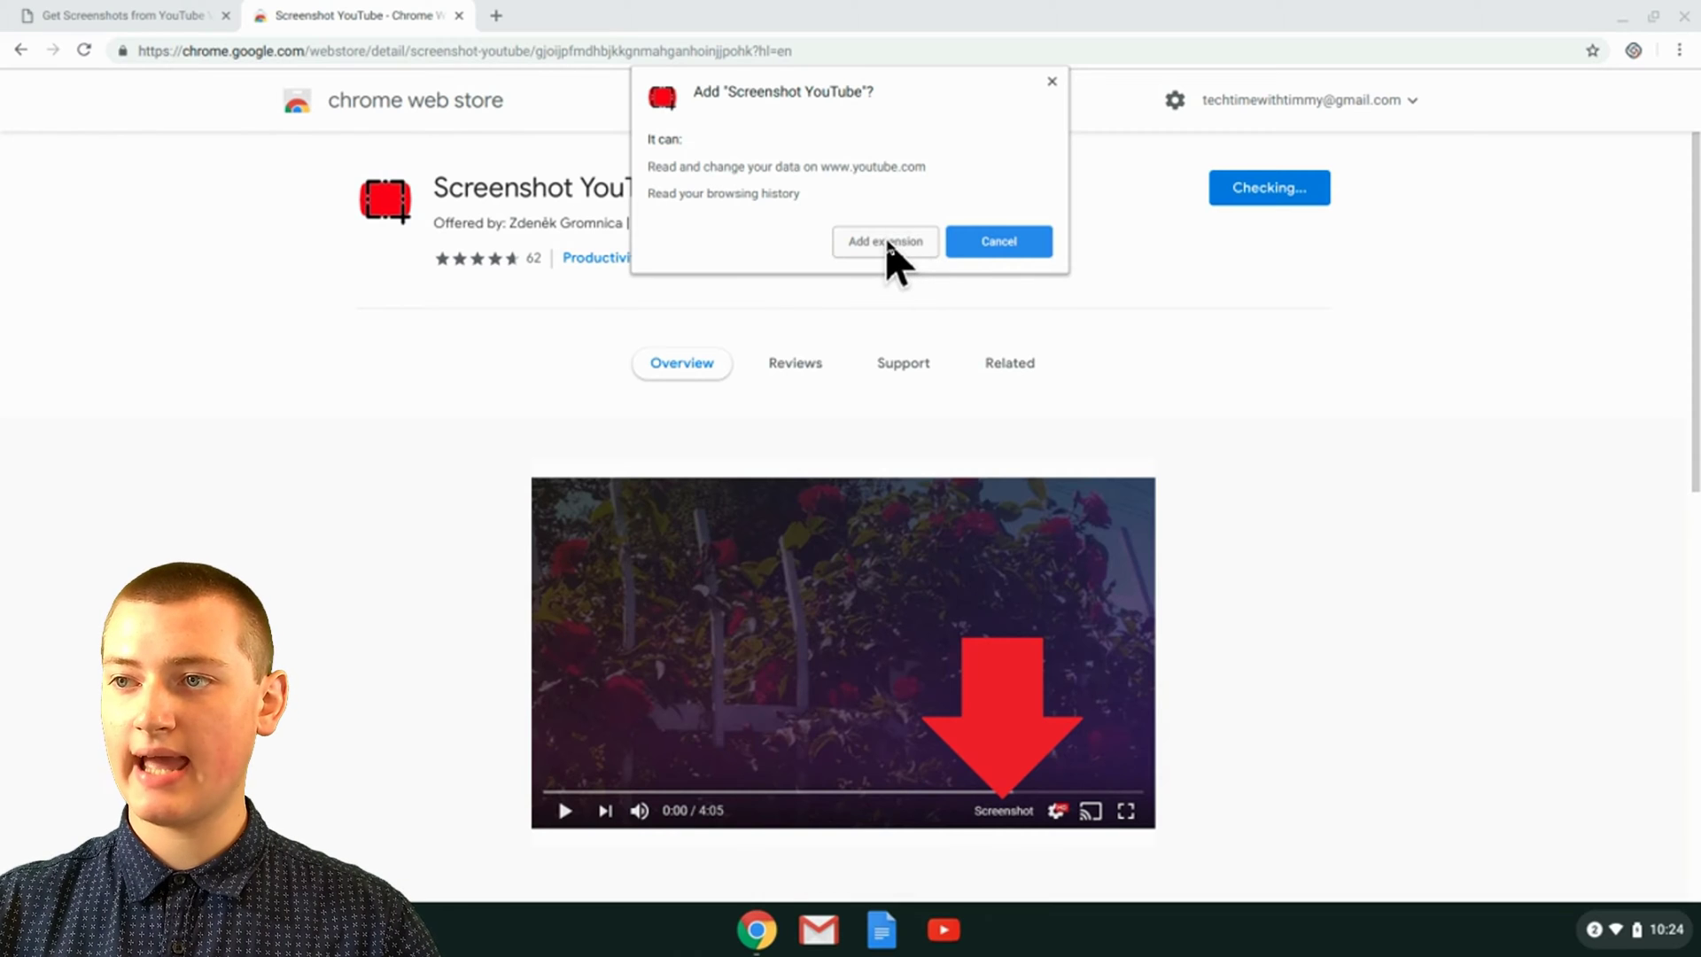
left_click(887, 244)
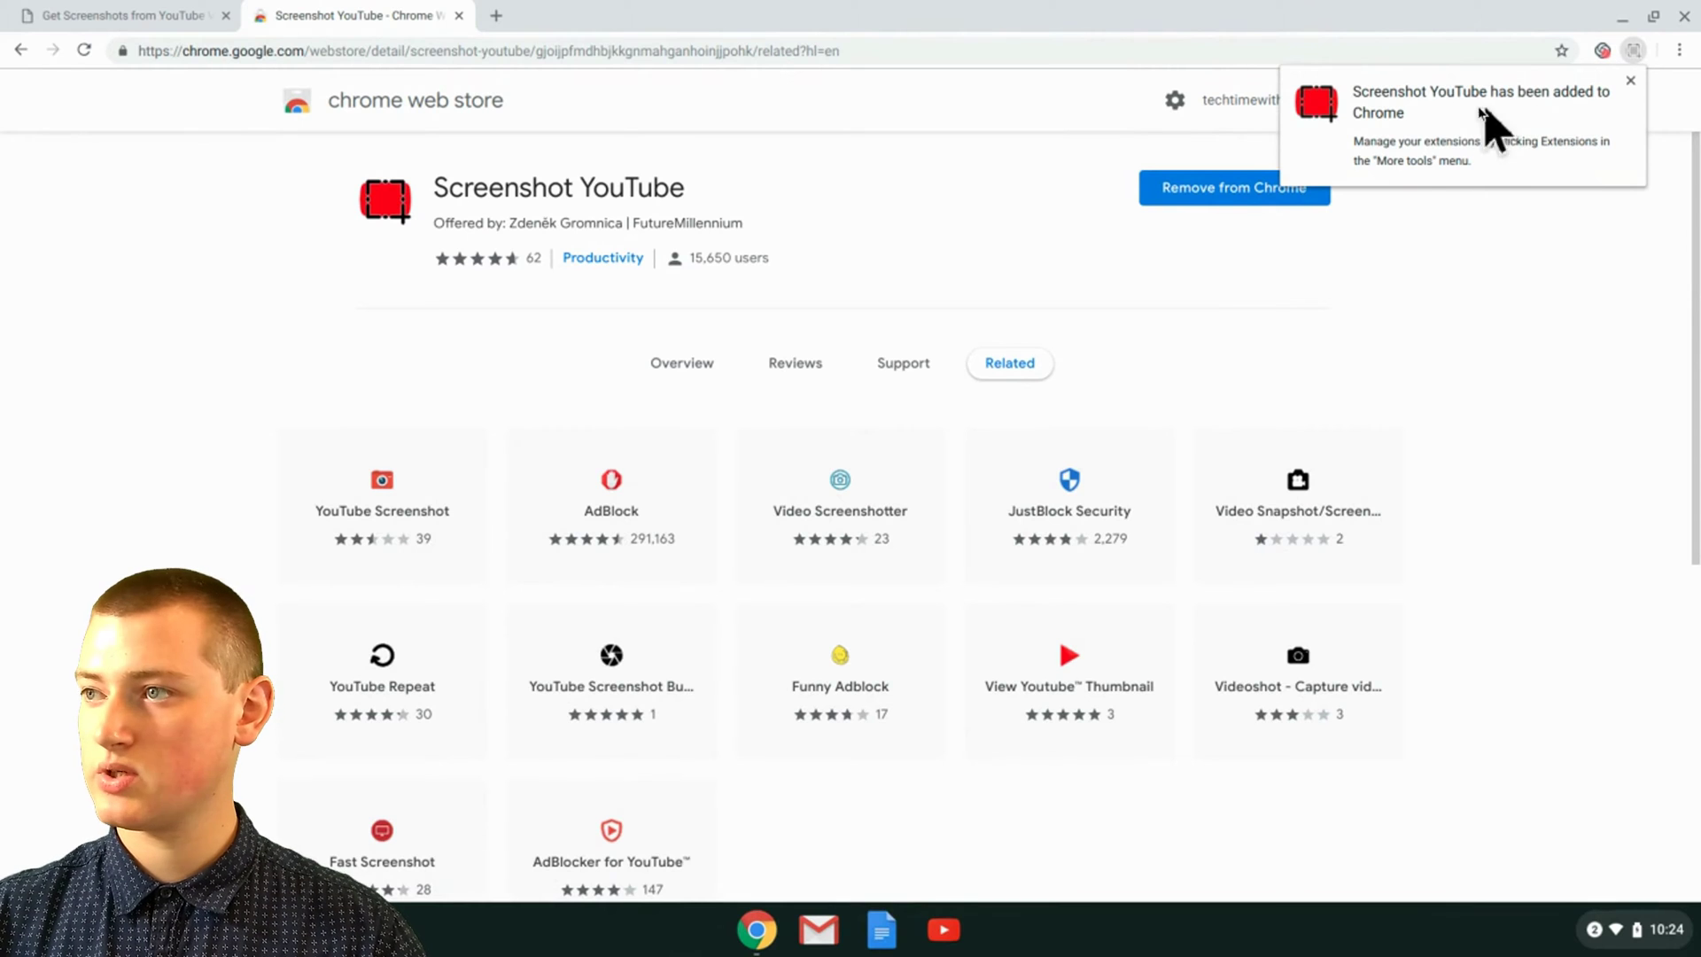
left_click(1631, 81)
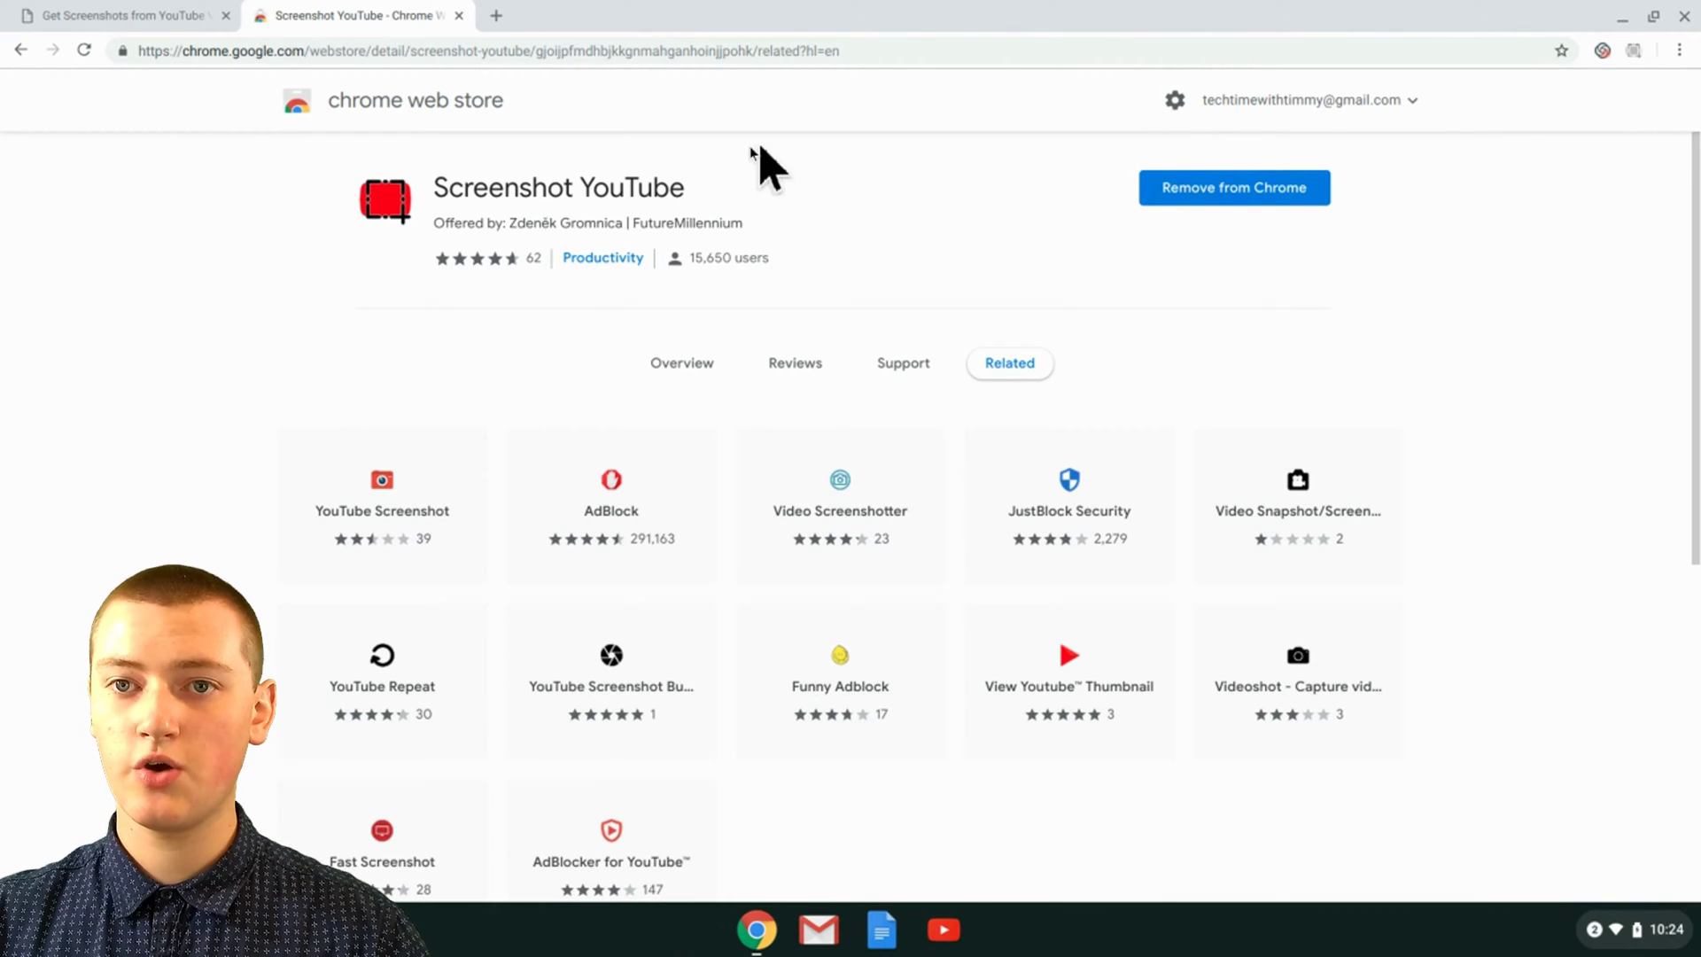
Step: In a new tab, save a PNG screenshot of the Google Home sharing video with the player's Screenshot button
left_click(501, 17)
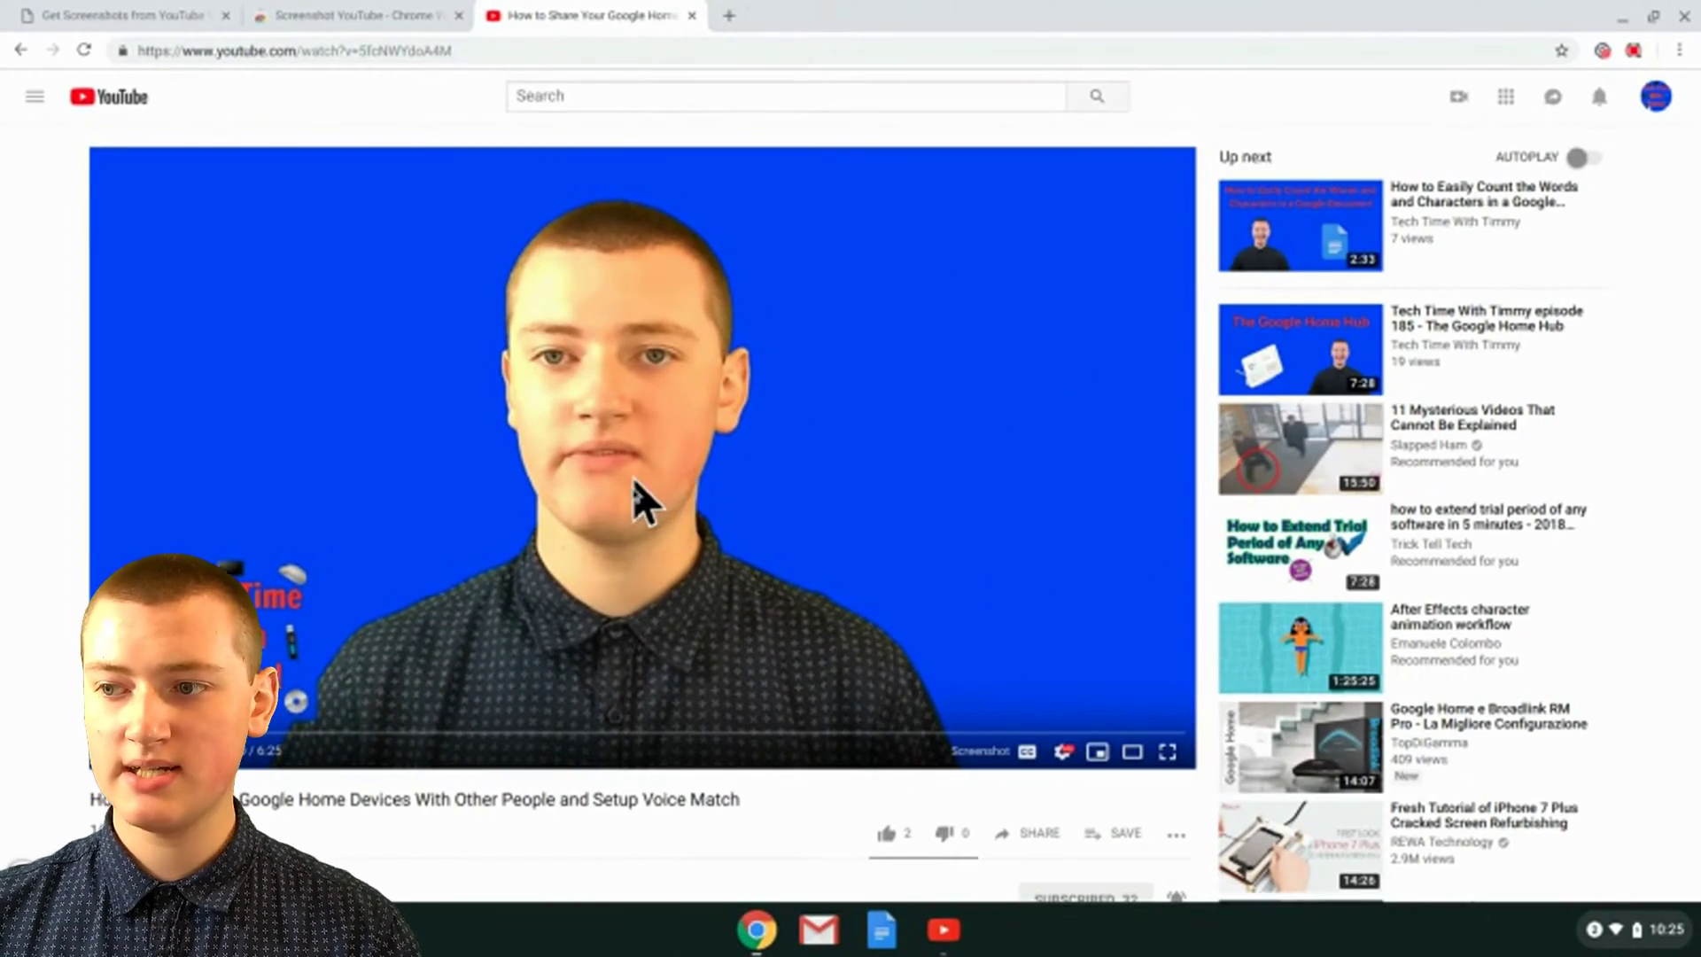
left_click(989, 755)
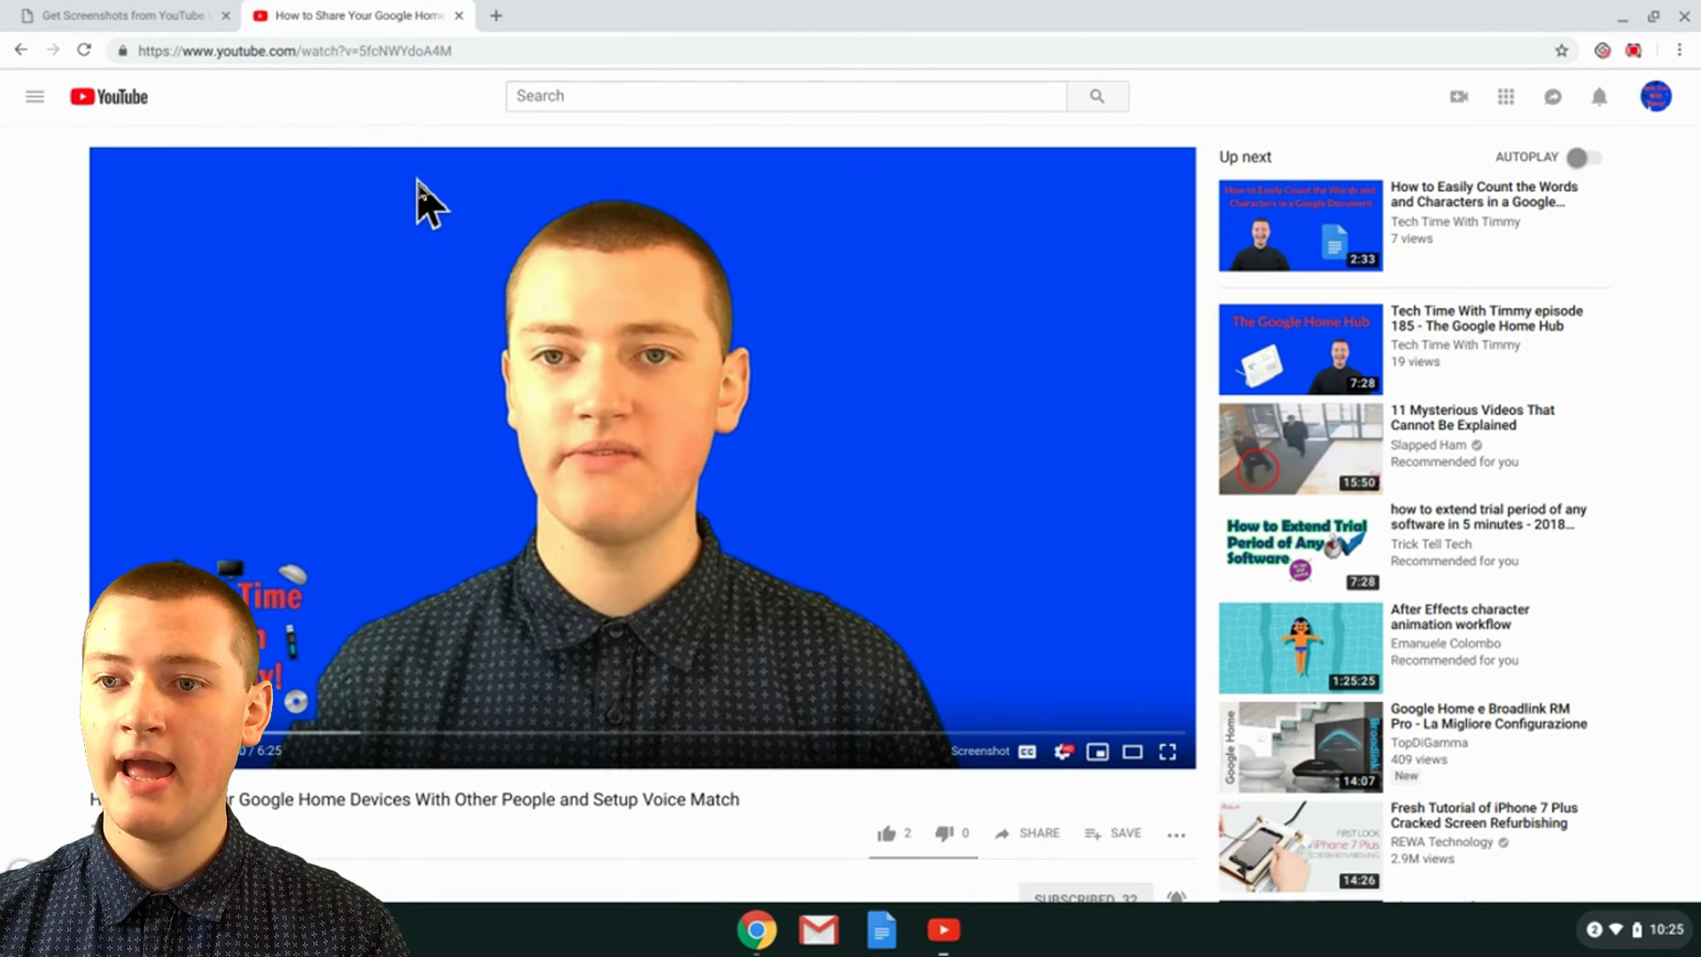
Step: Copy the YouTube video's URL from the address bar and switch to the youtubescreenshot.com tab
left_click(364, 51)
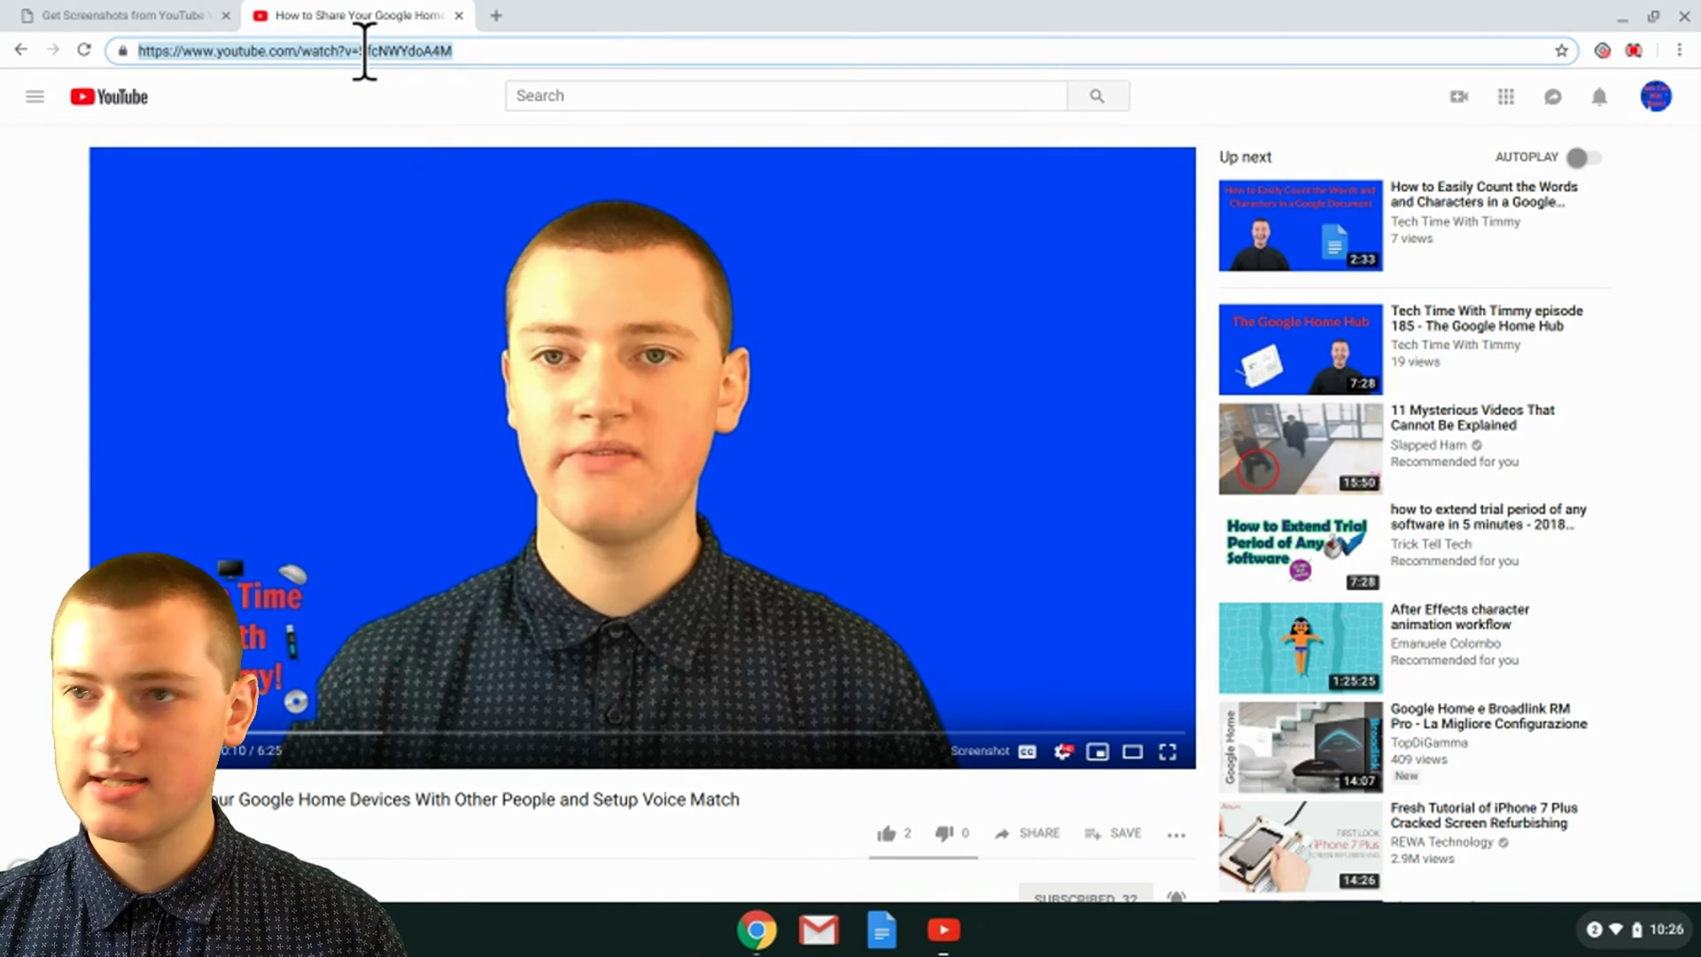
right_click(364, 53)
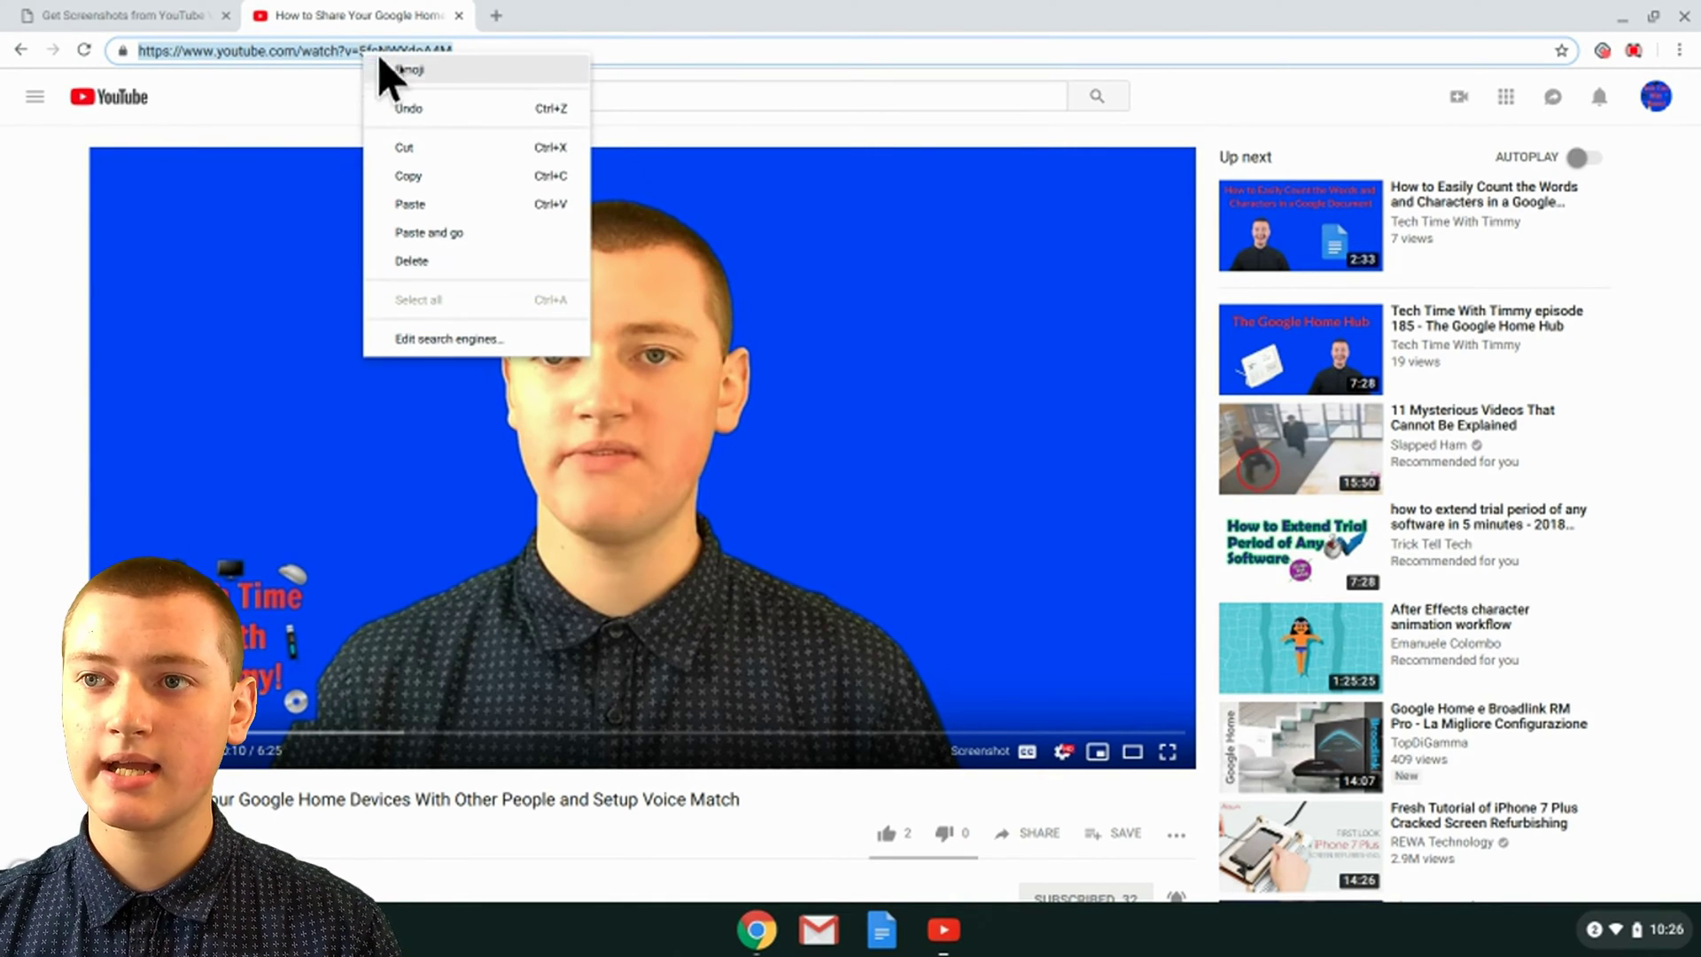
left_click(434, 176)
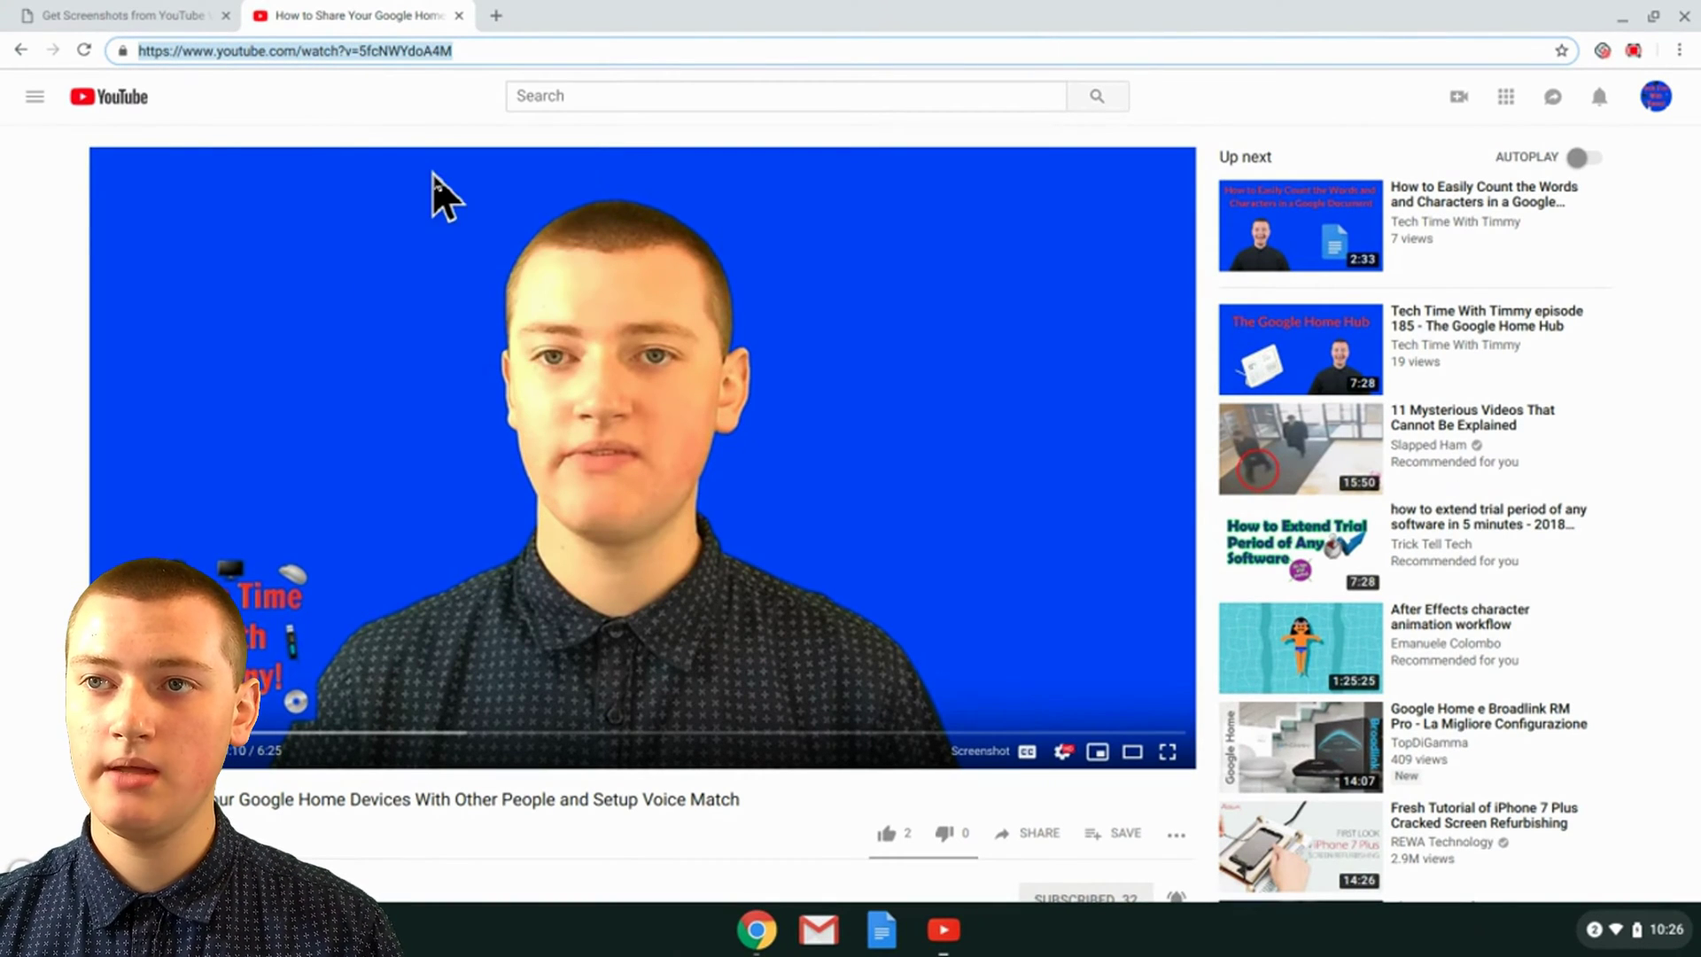
left_click(78, 18)
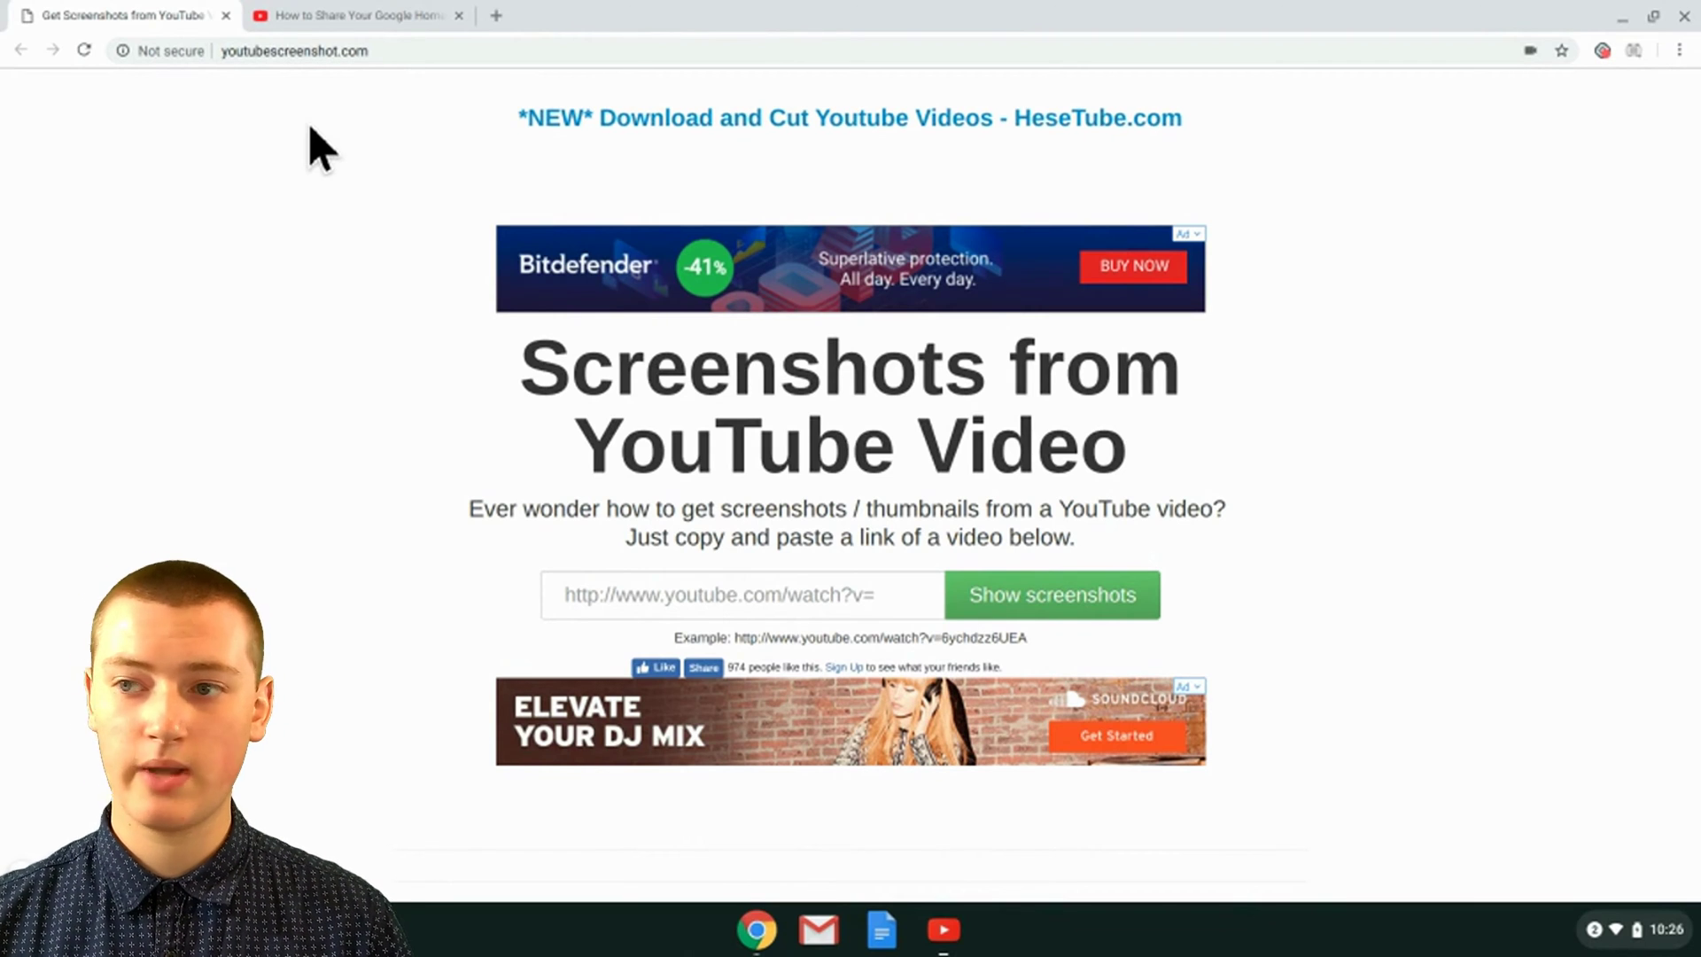
Step: Paste the copied video link into youtubescreenshot.com's URL field and submit it with Show screenshots
scroll(429, 347, "down", 1)
scroll(429, 348, "down", 1)
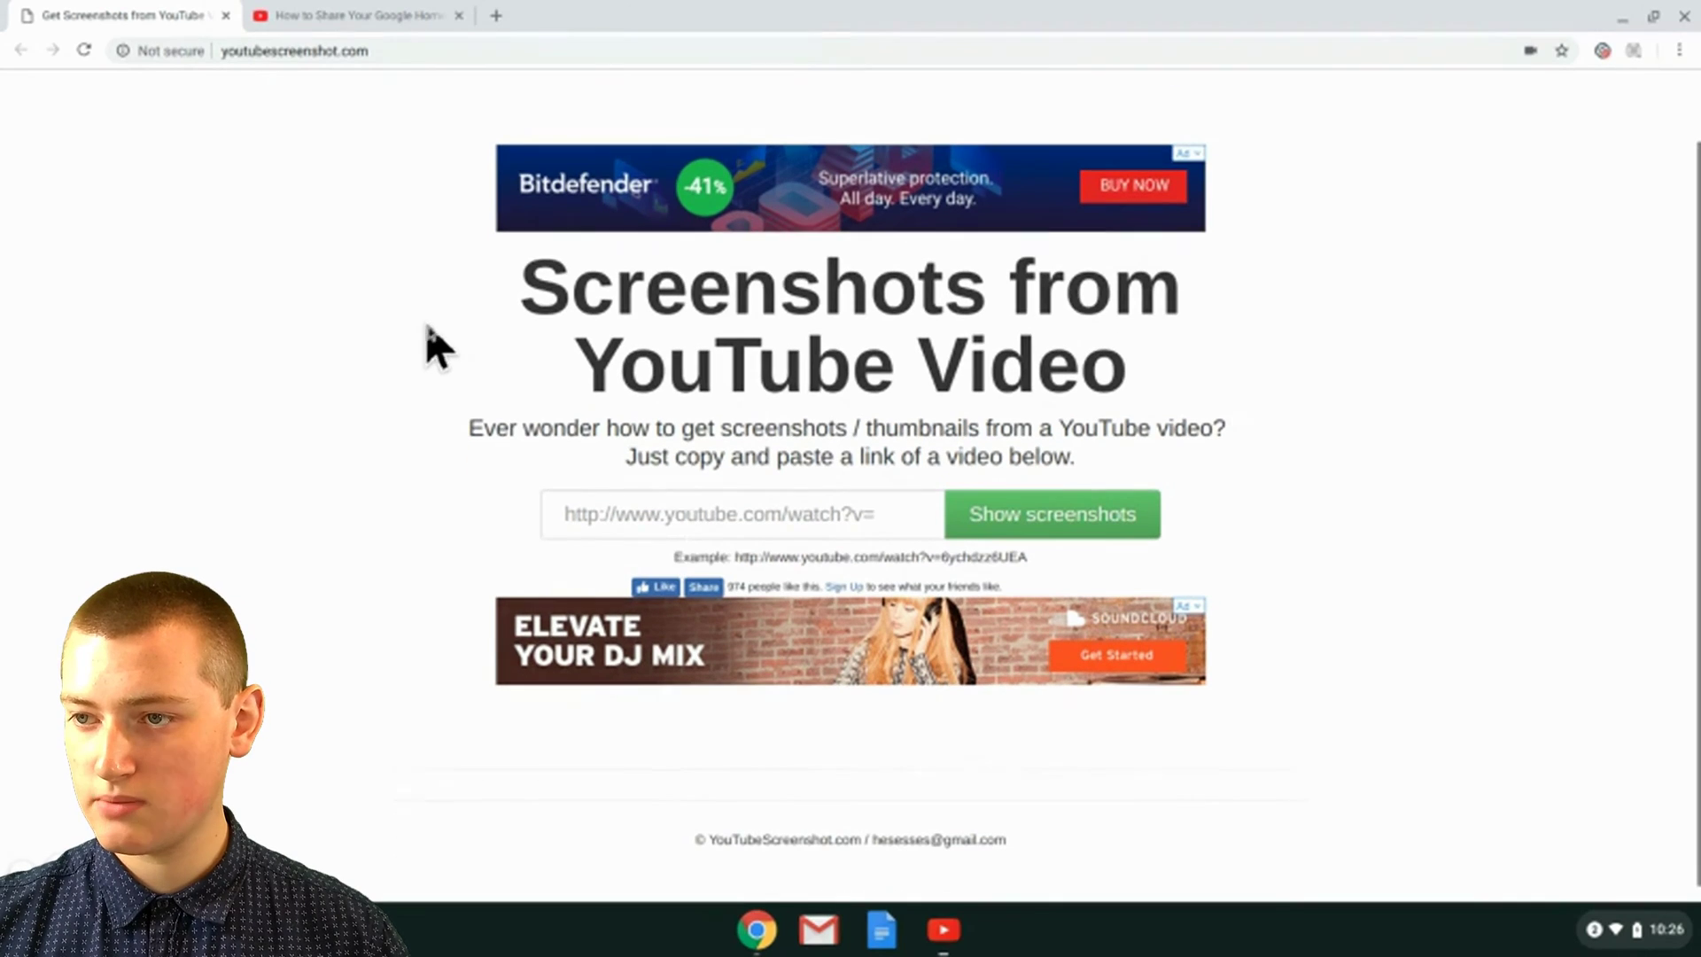
right_click(681, 514)
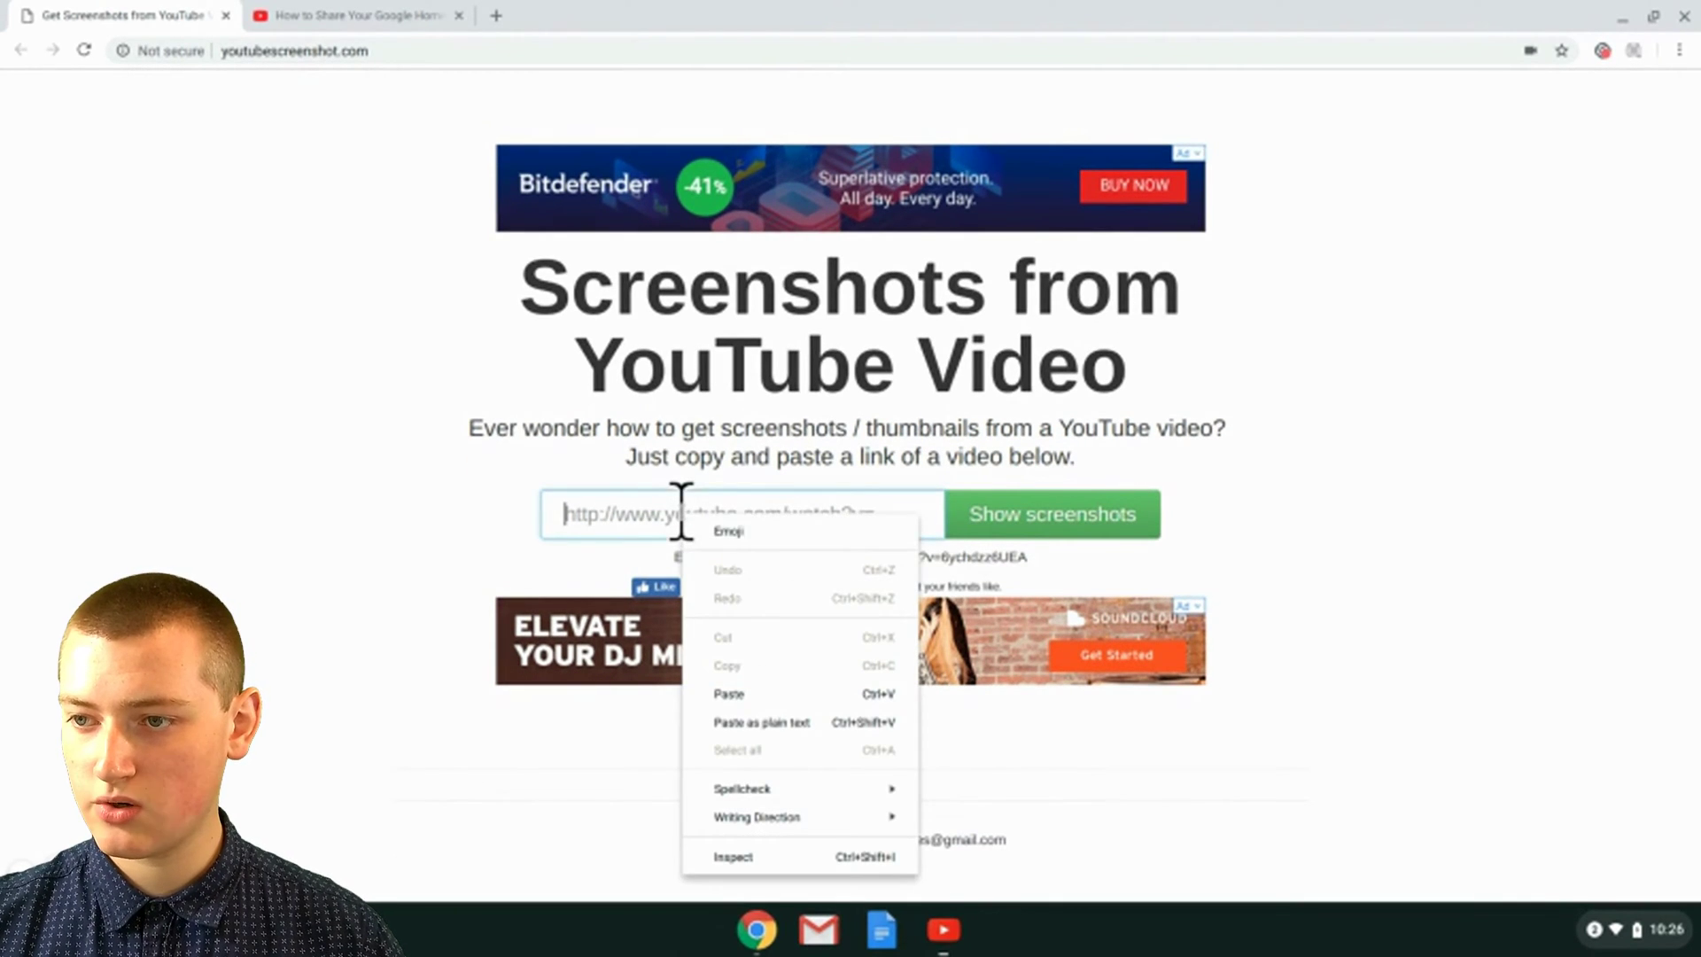
left_click(762, 696)
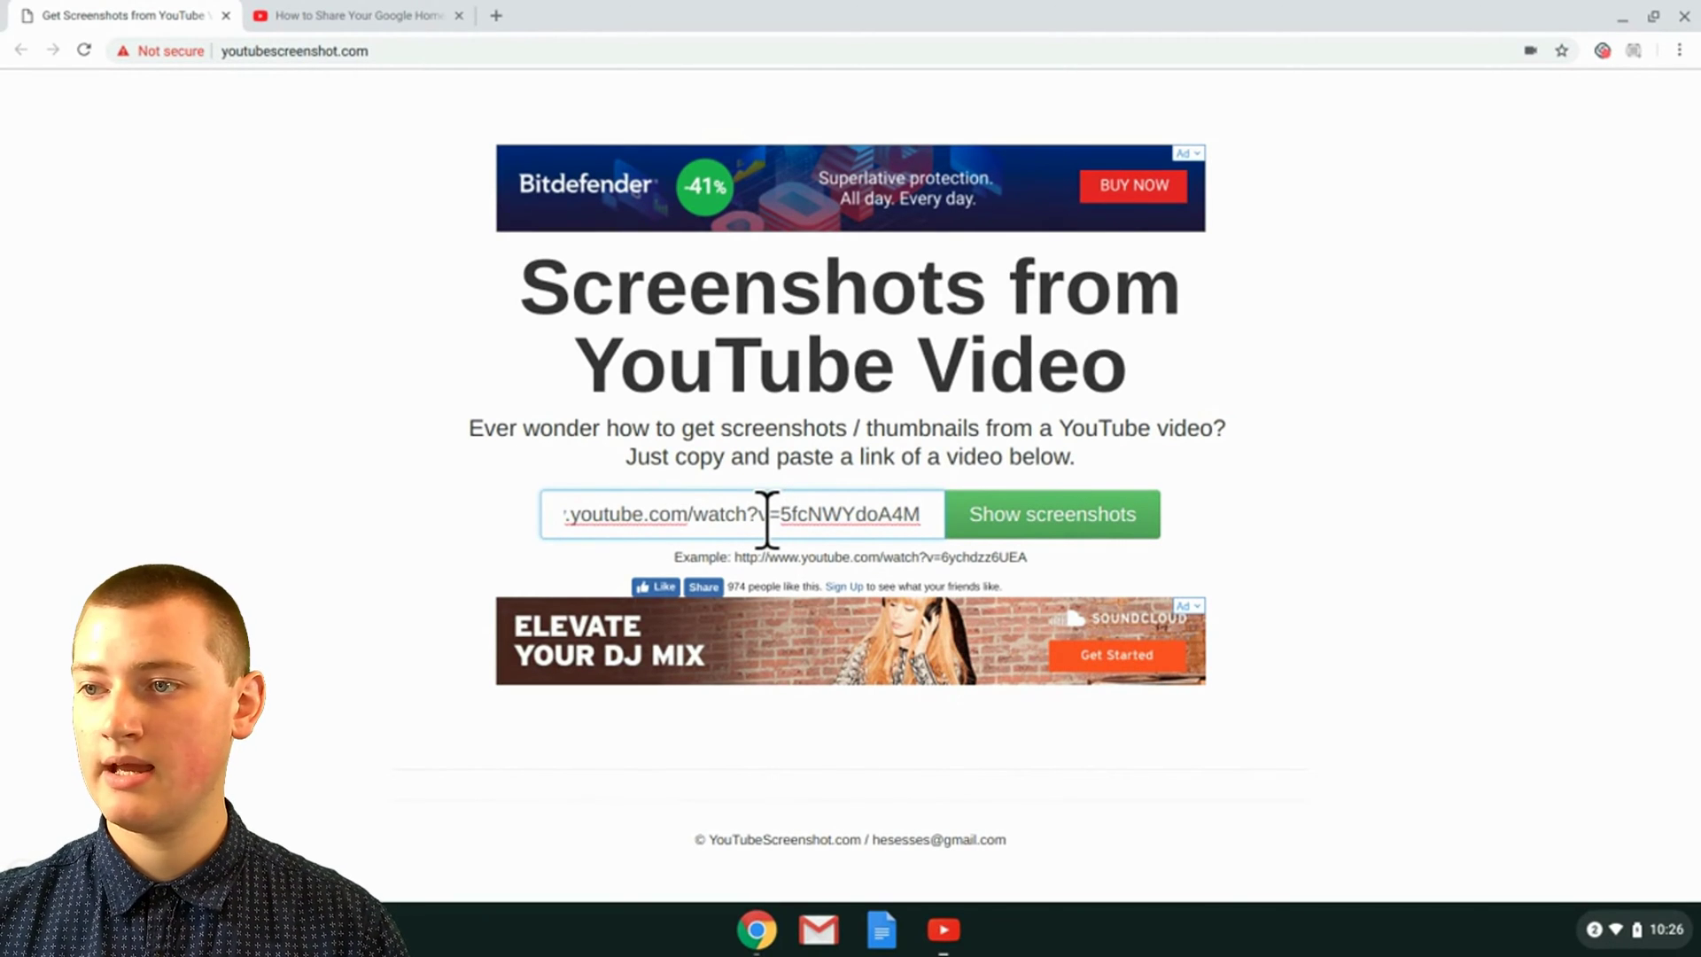
left_click(1091, 526)
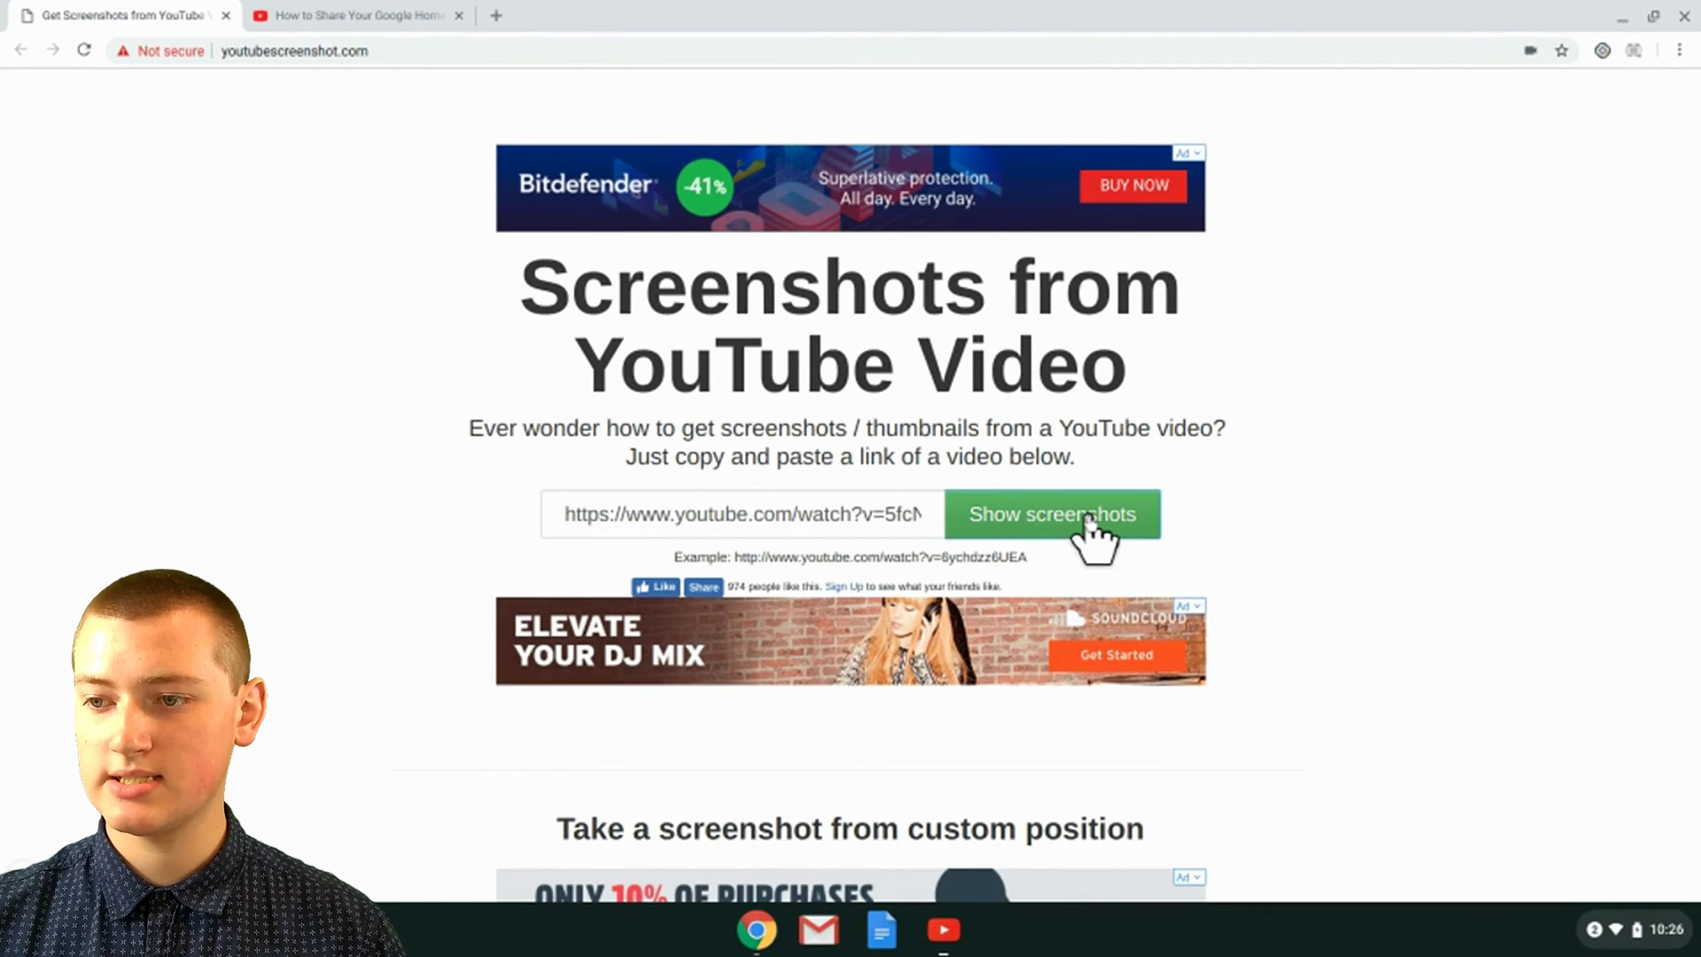
Step: Play the custom-position player and pause it at 0:06 of 6:25
scroll(1306, 507, "down", 1)
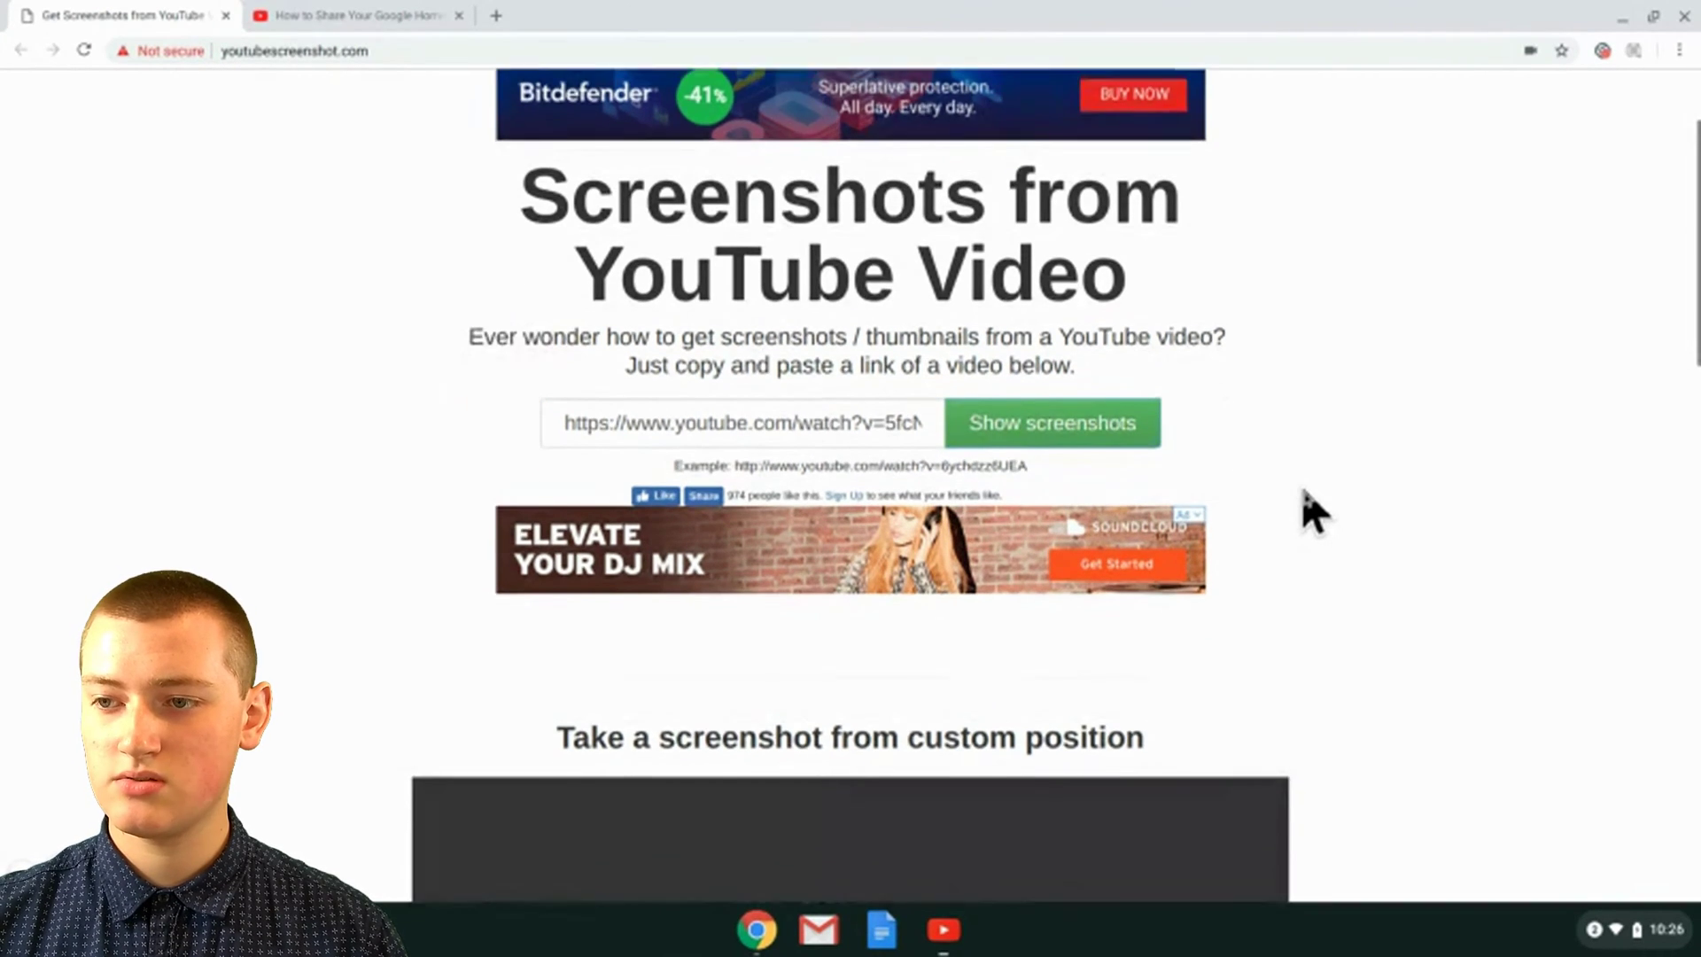
scroll(1314, 511, "down", 3)
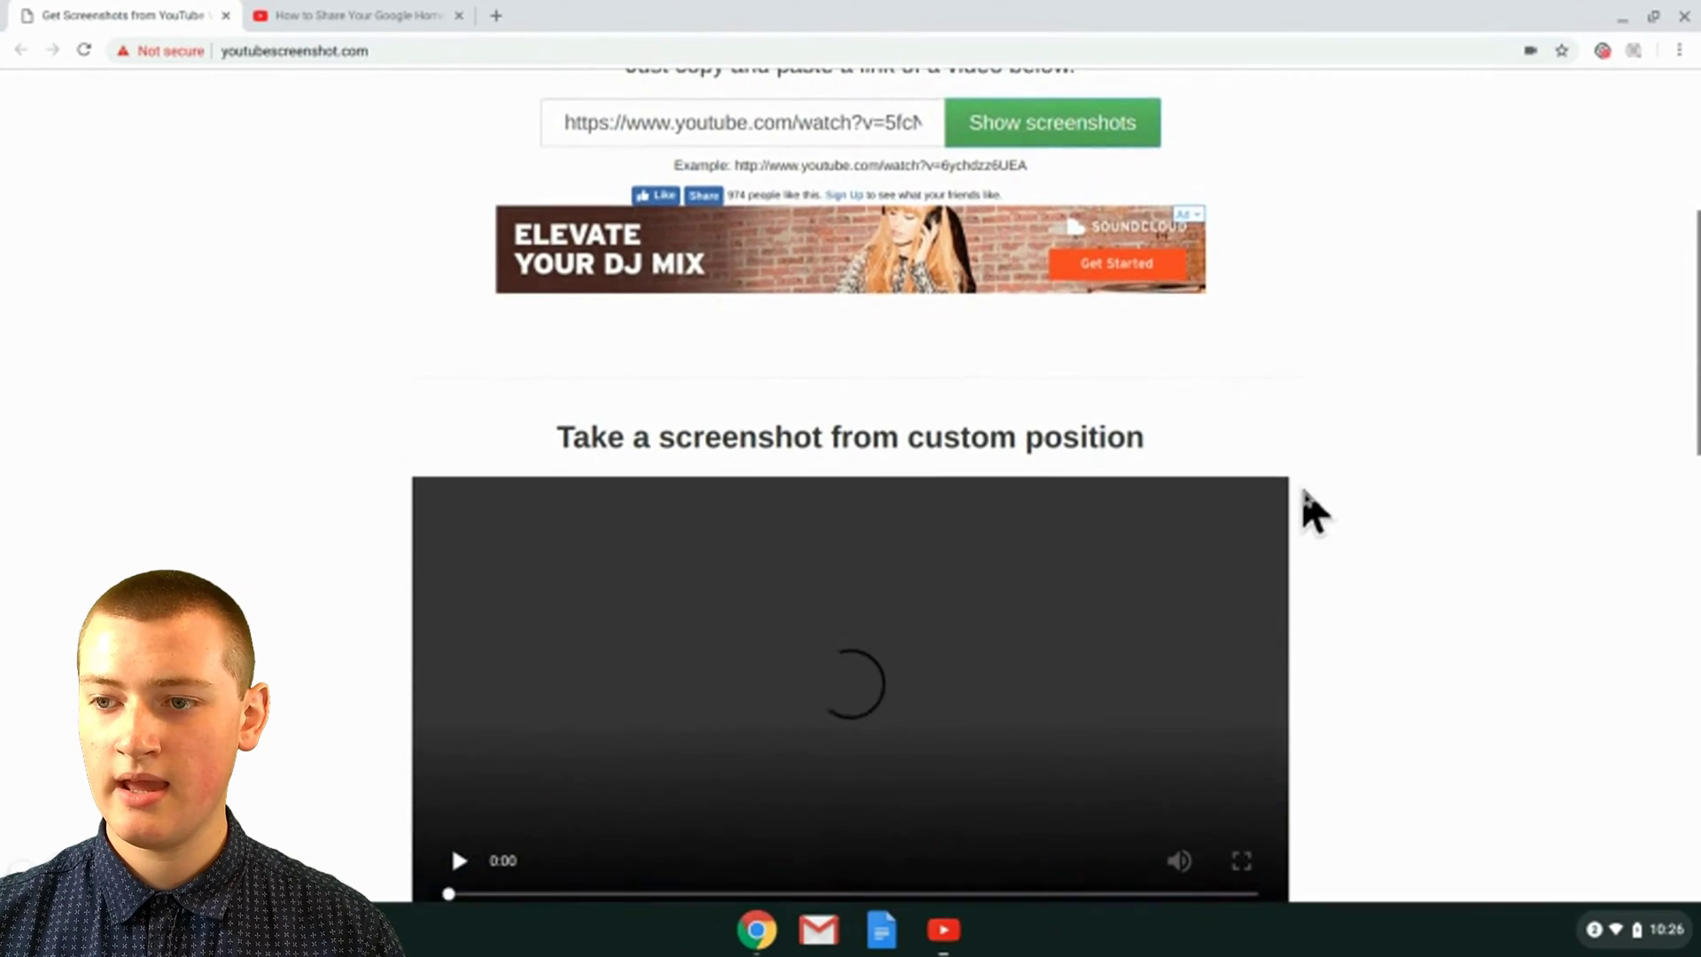
scroll(1314, 511, "down", 2)
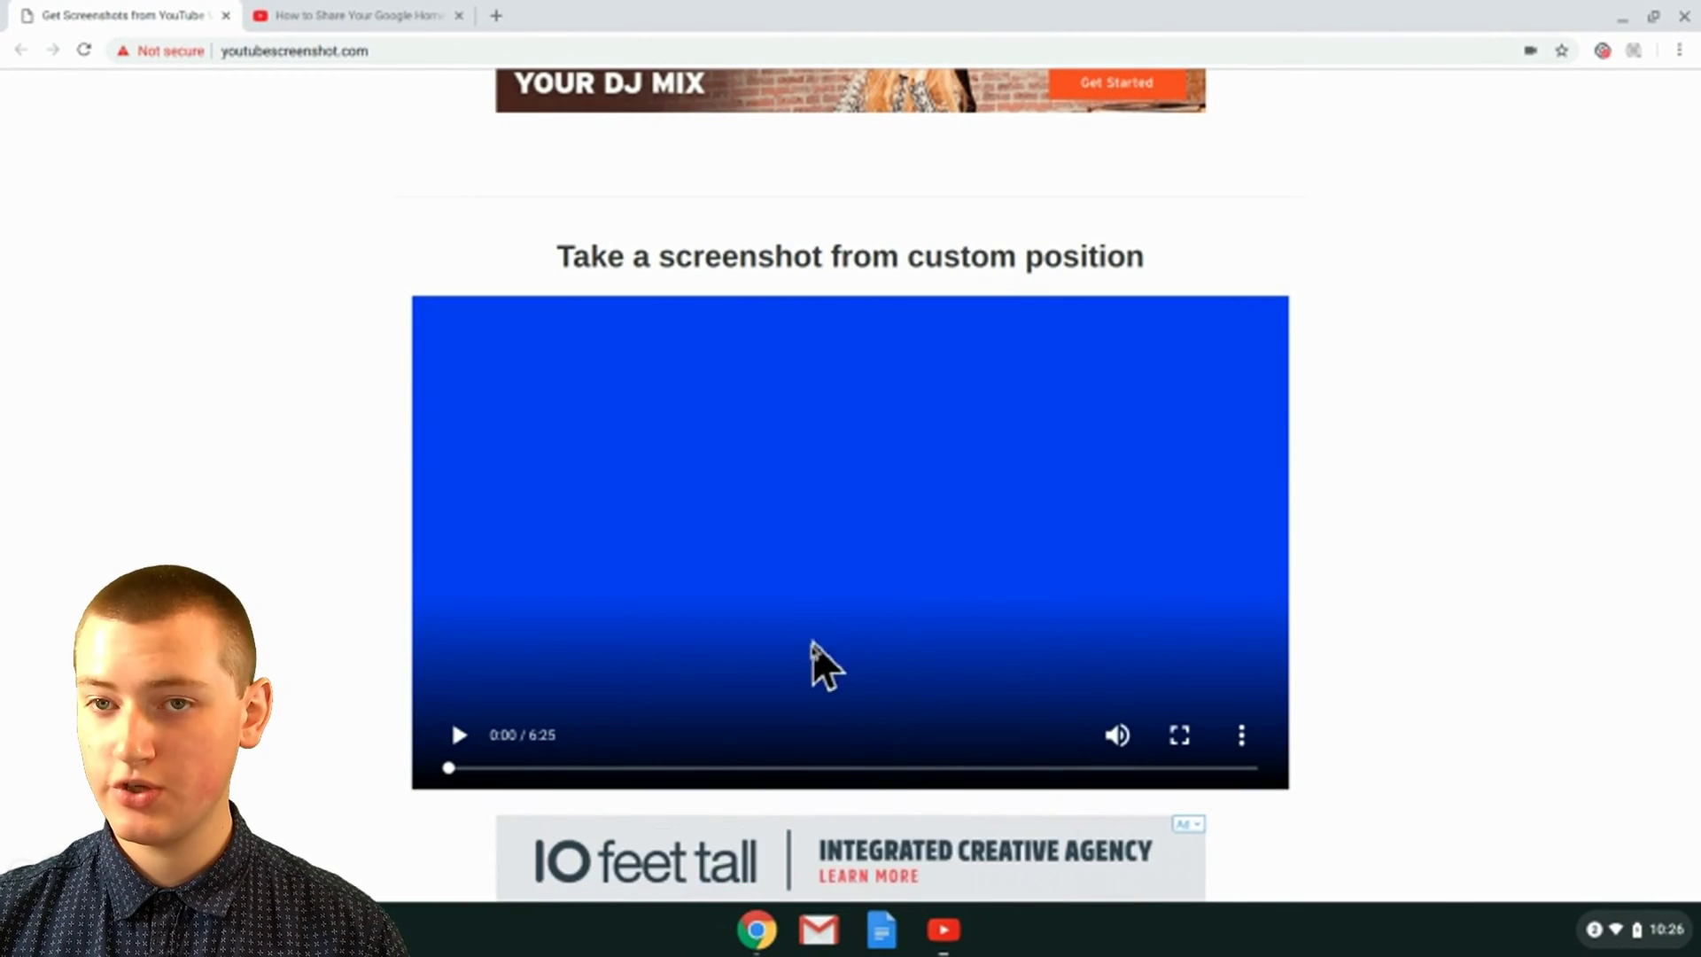
left_click(457, 735)
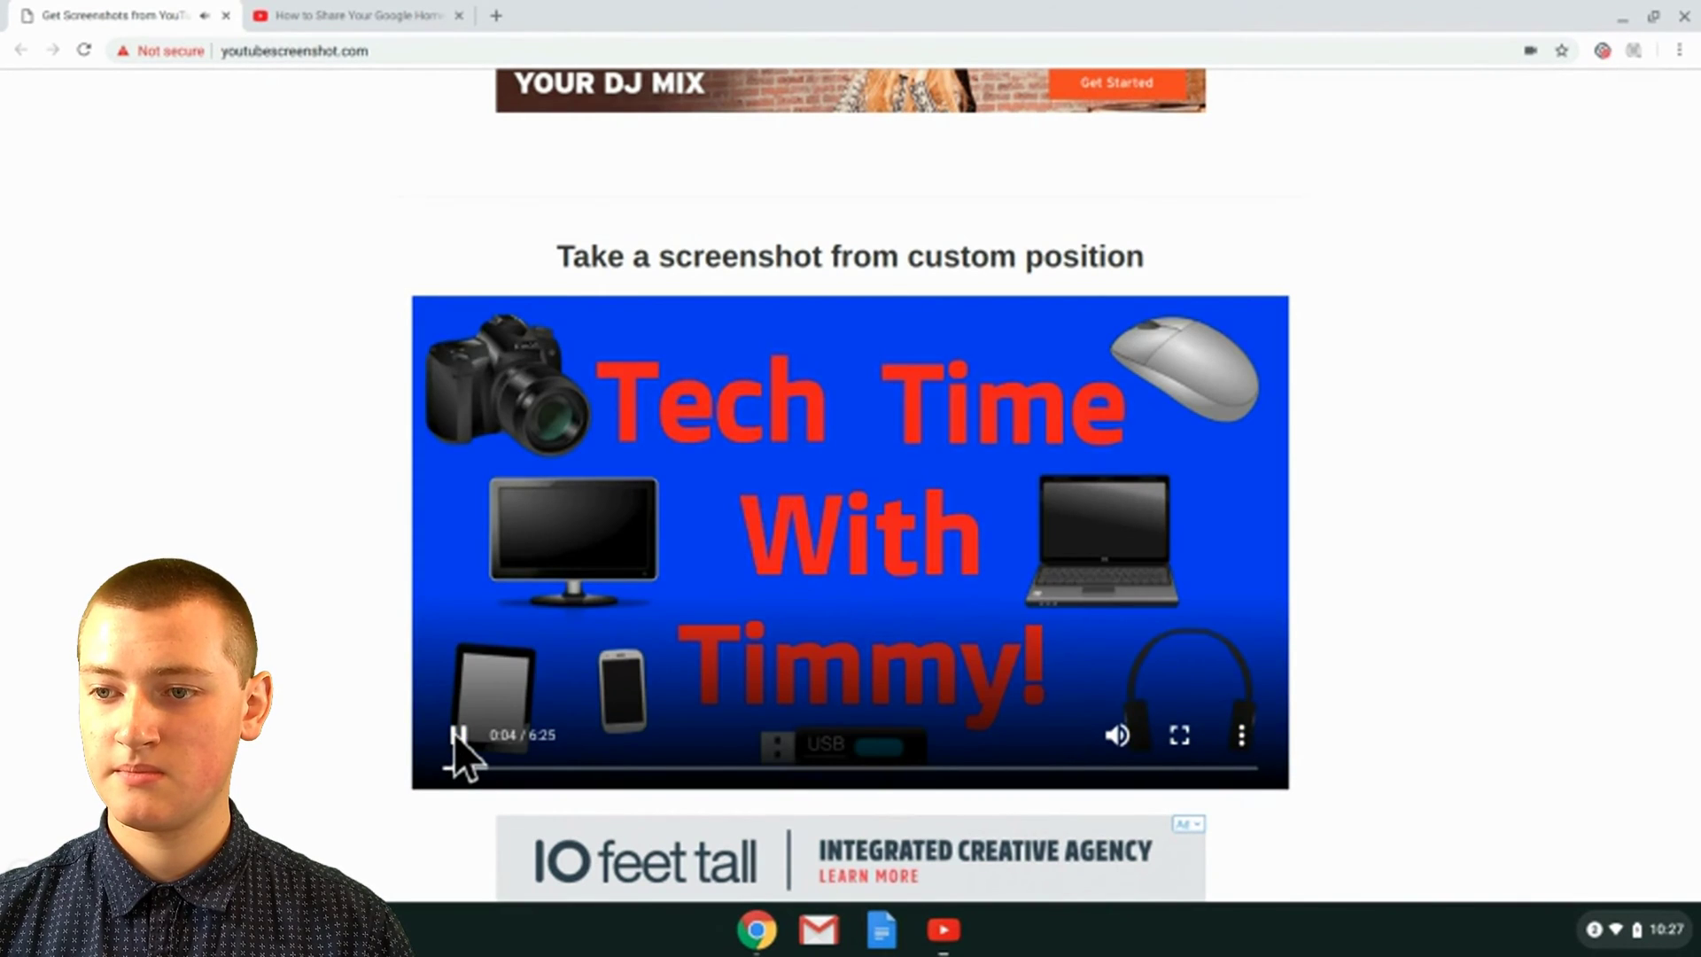
left_click(457, 737)
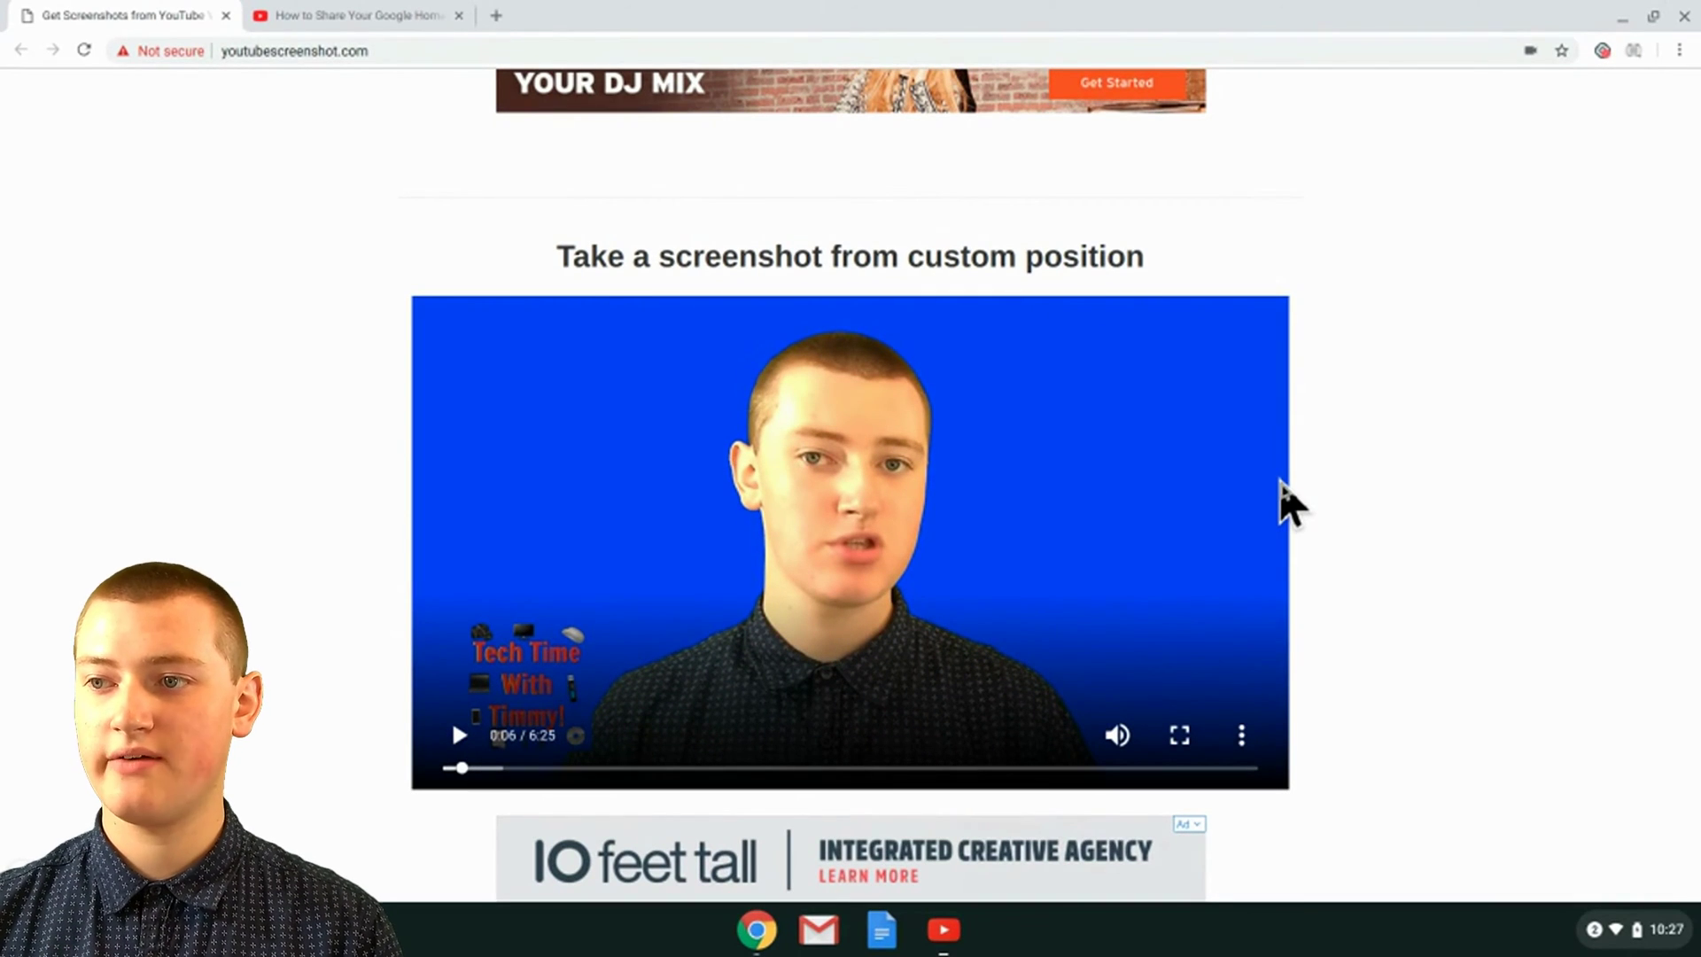
scroll(1339, 464, "down", 1)
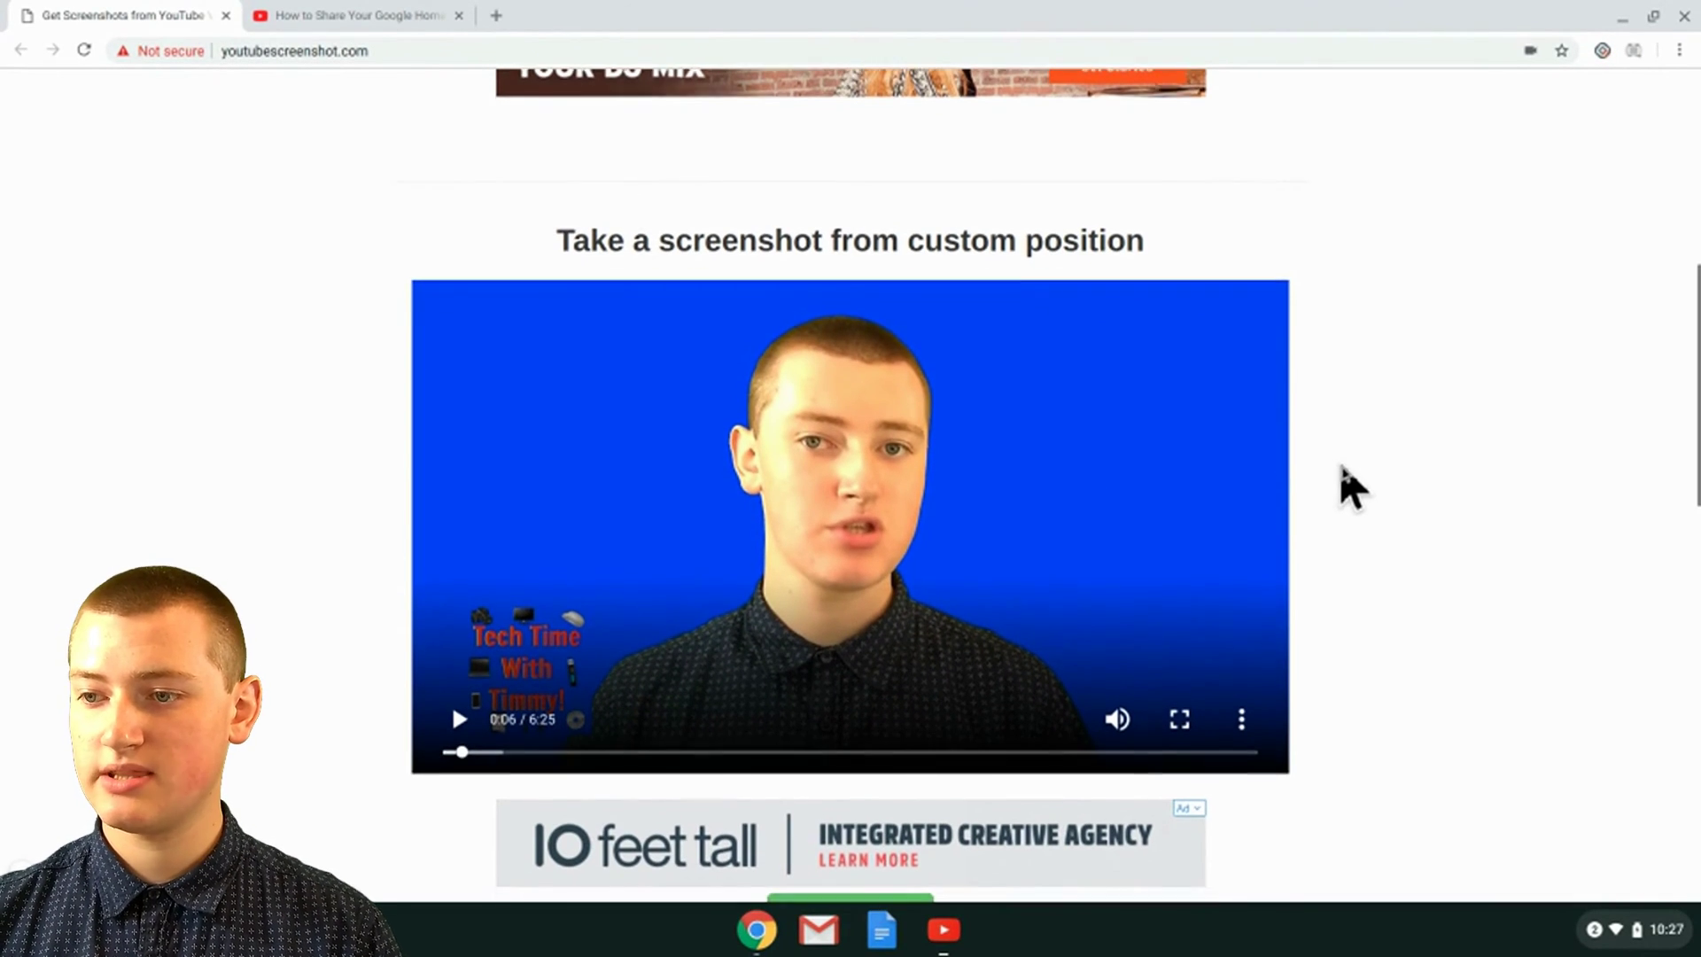
scroll(1339, 464, "down", 5)
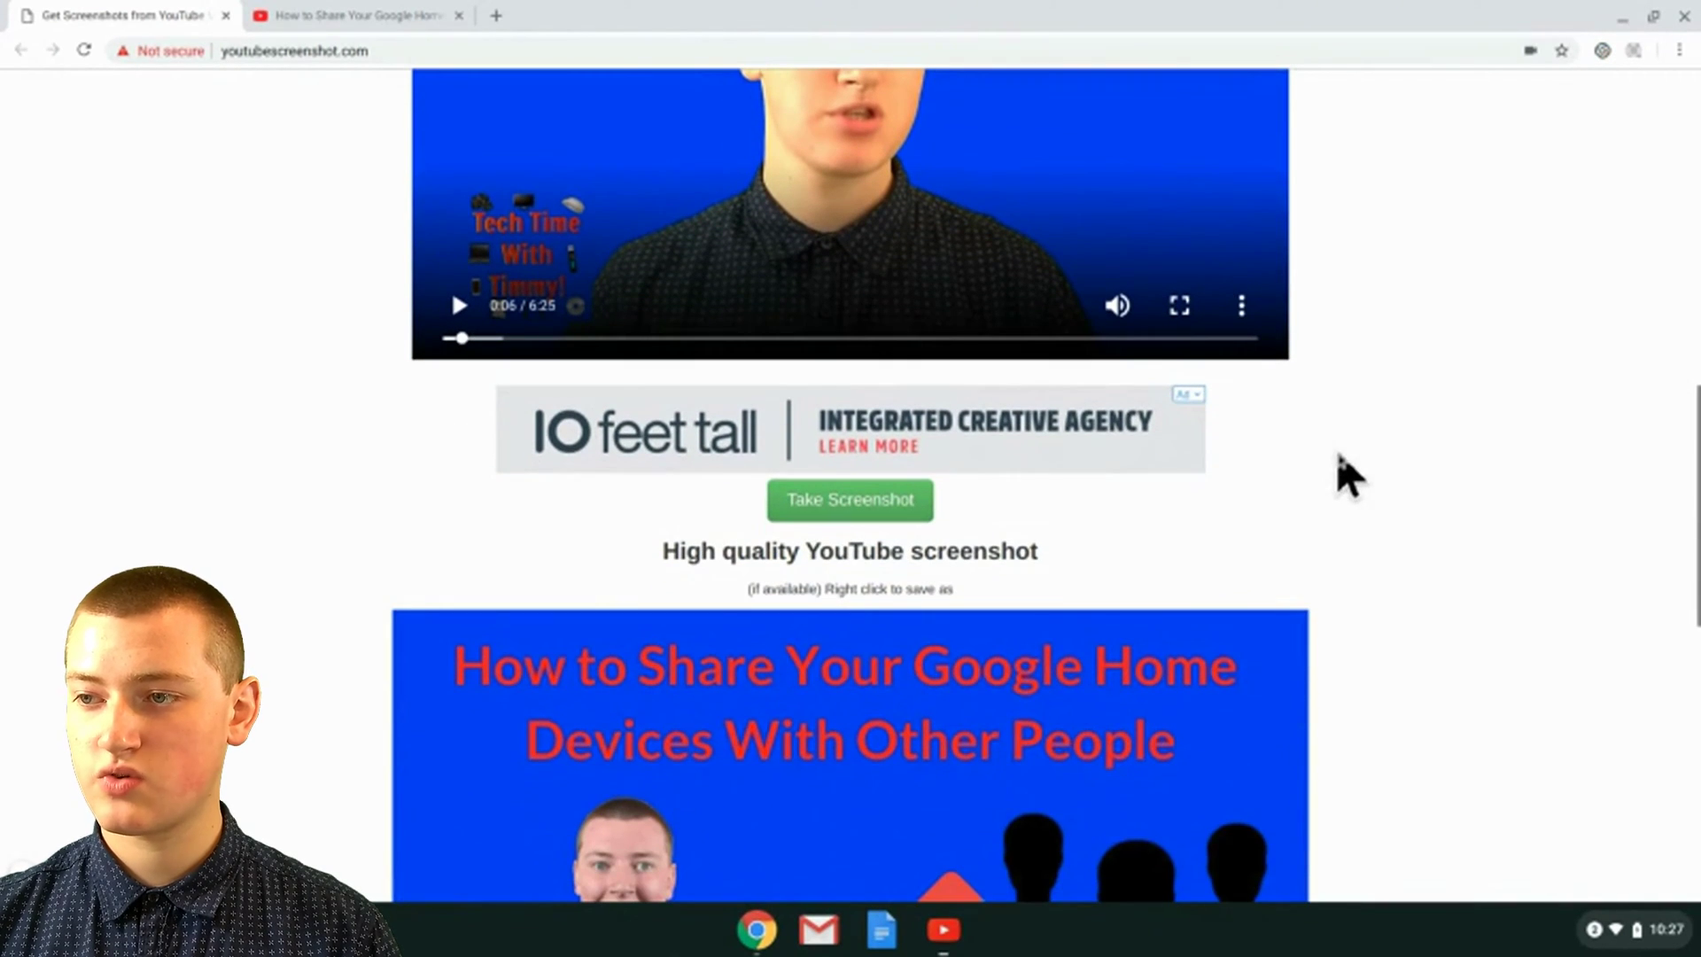
Step: Take a screenshot of the 0:06 frame and resize it to 1280 × 720
left_click(834, 501)
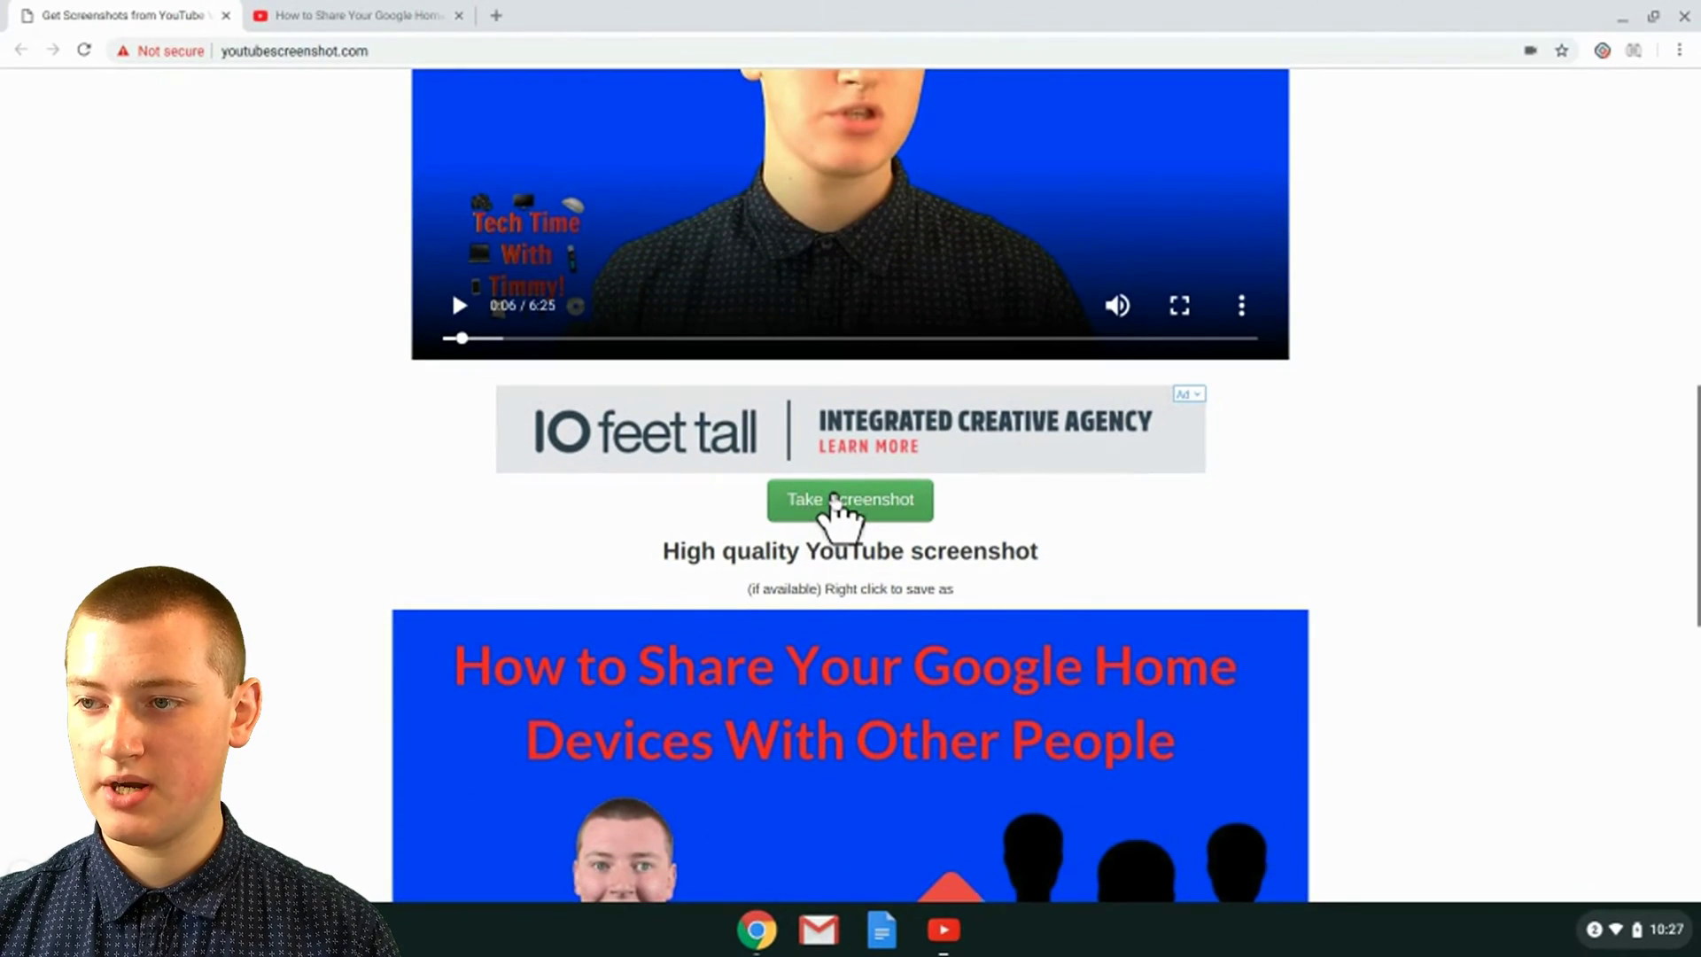
left_click(835, 501)
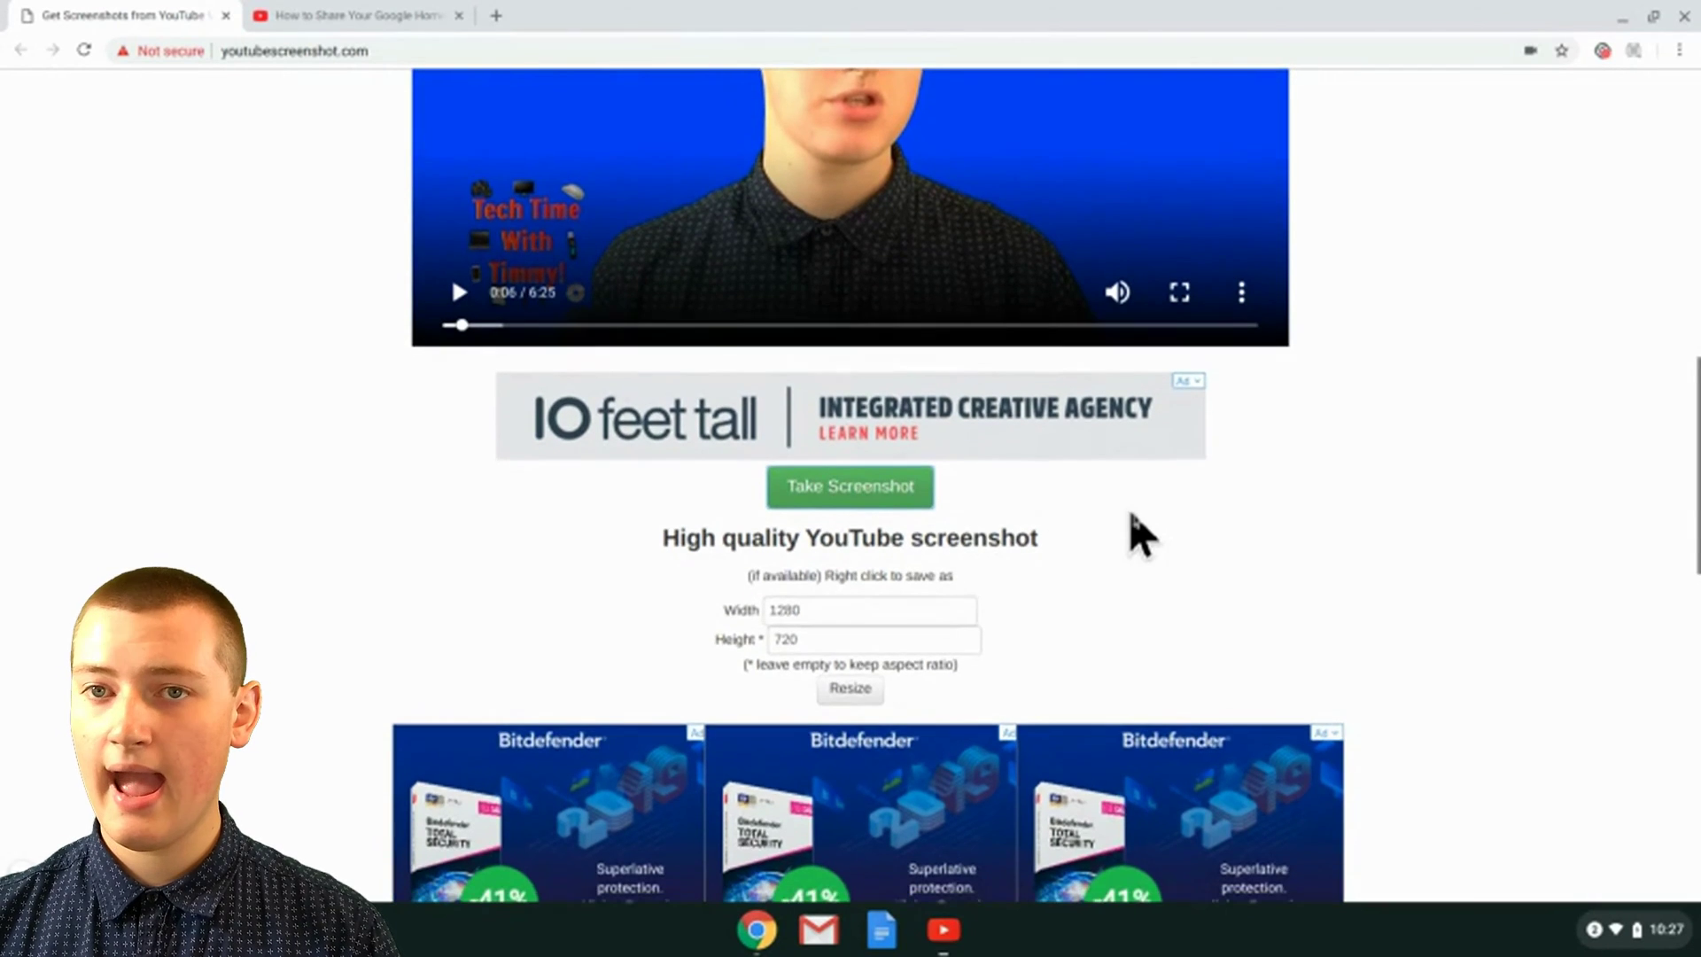
scroll(1133, 532, "down", 1)
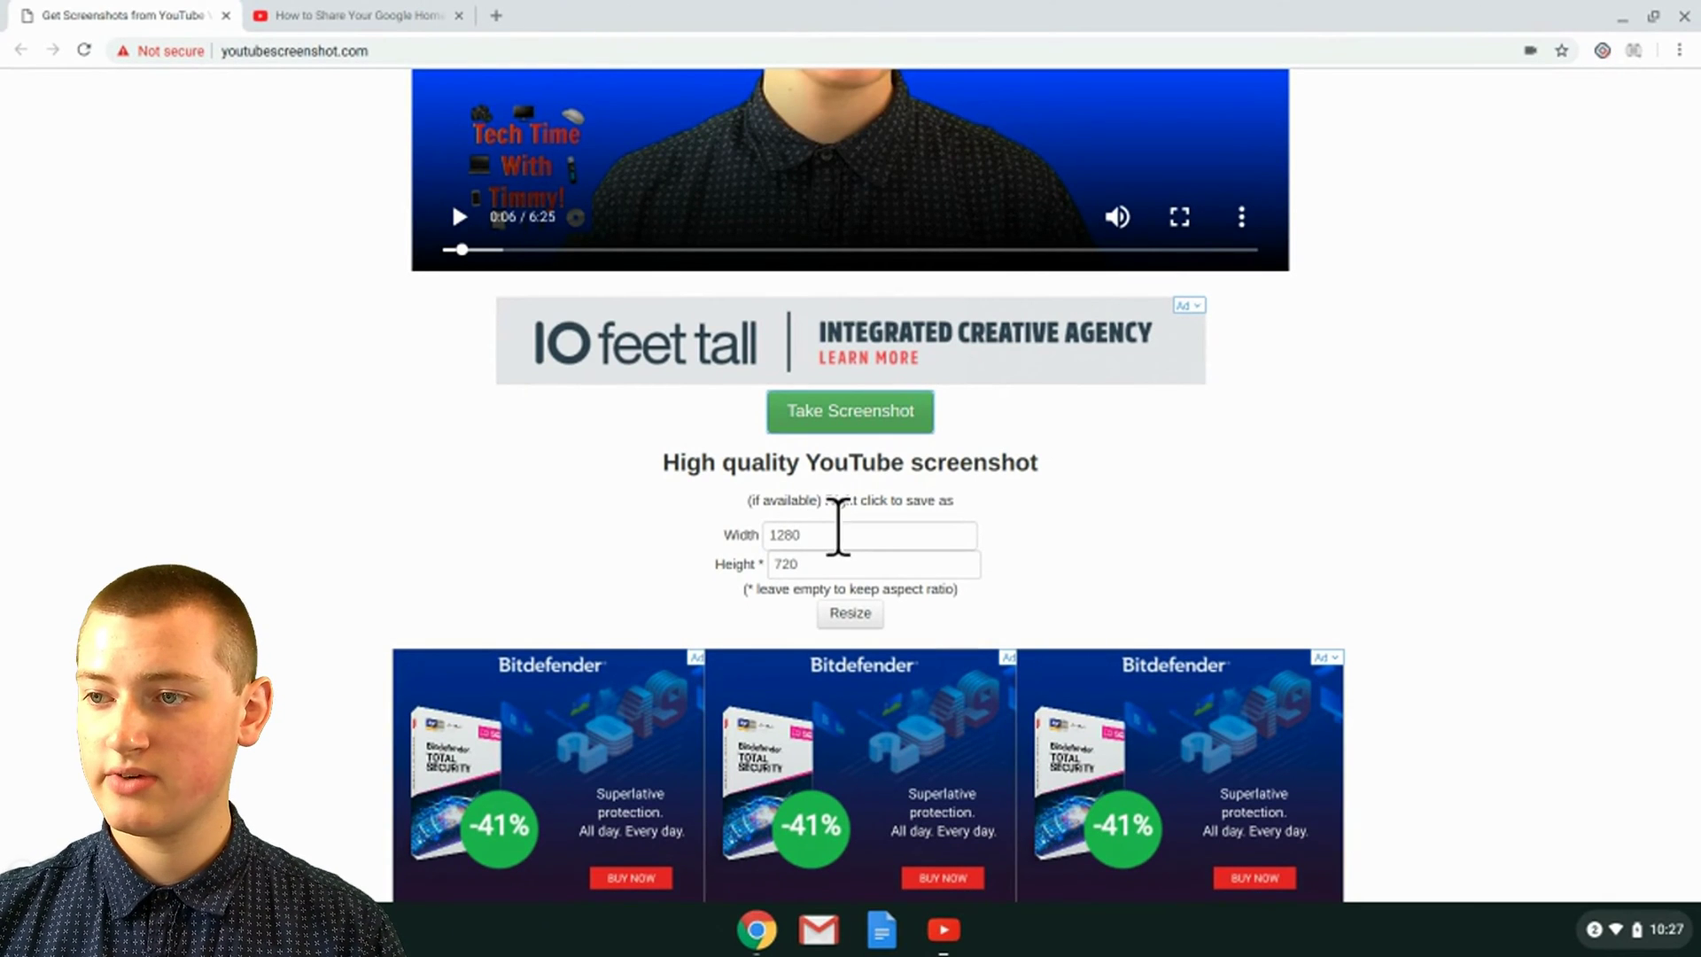
left_click(855, 612)
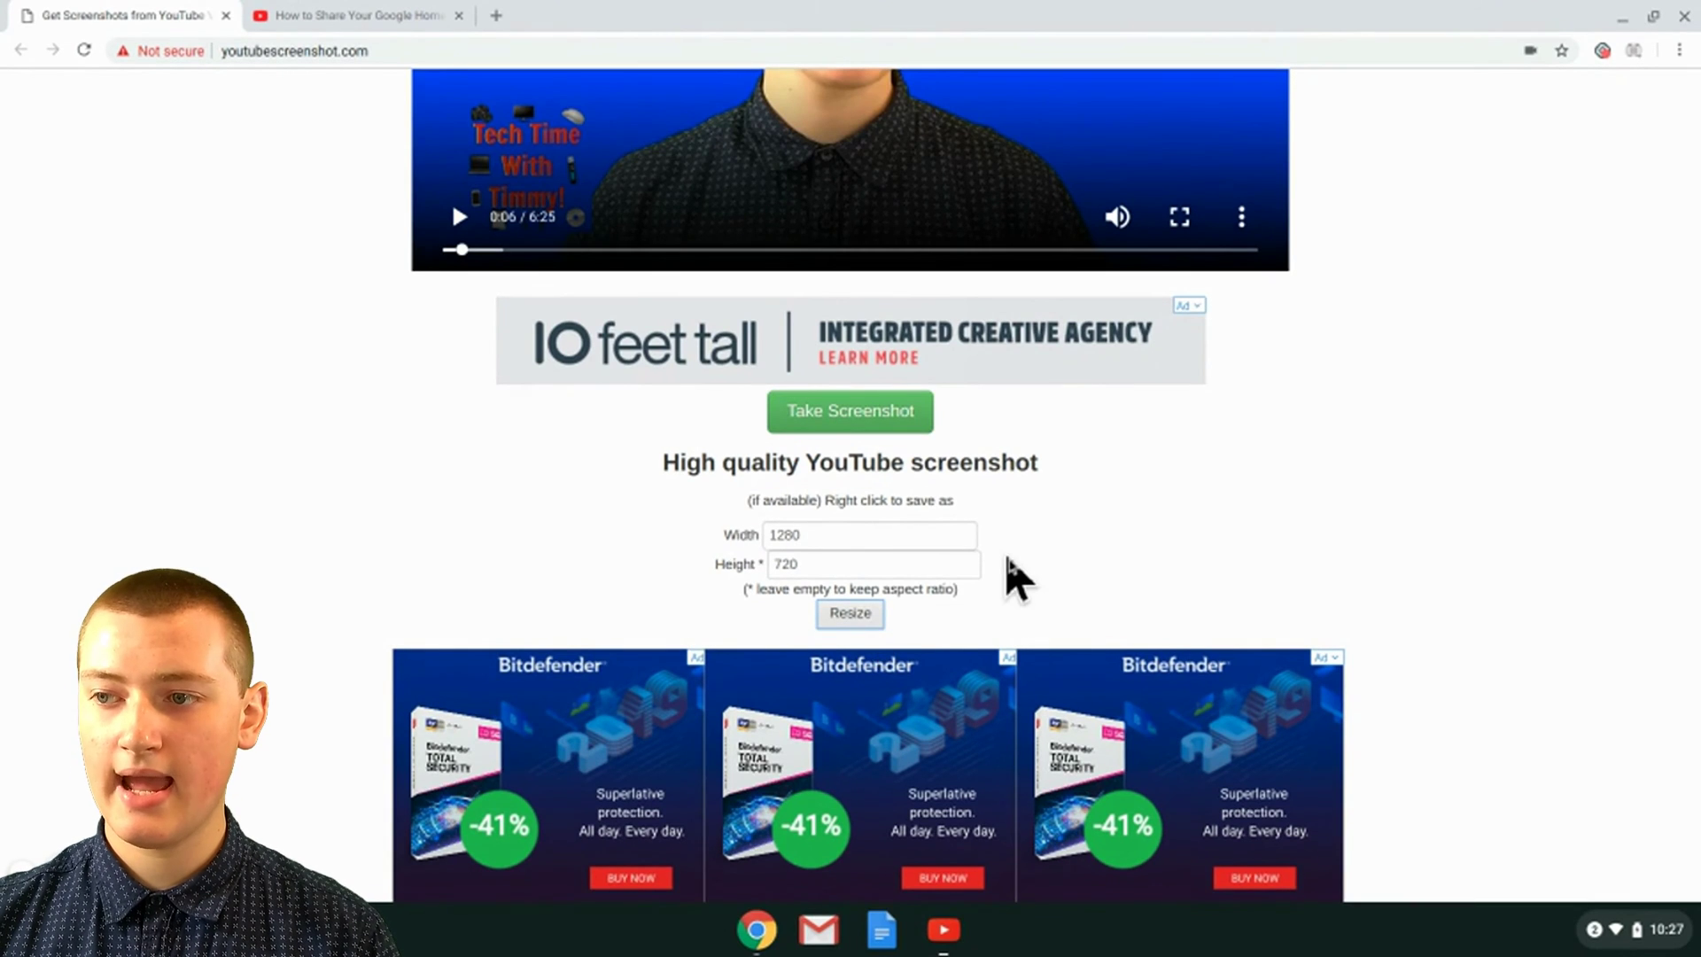
scroll(1017, 580, "down", 5)
scroll(1001, 575, "down", 10)
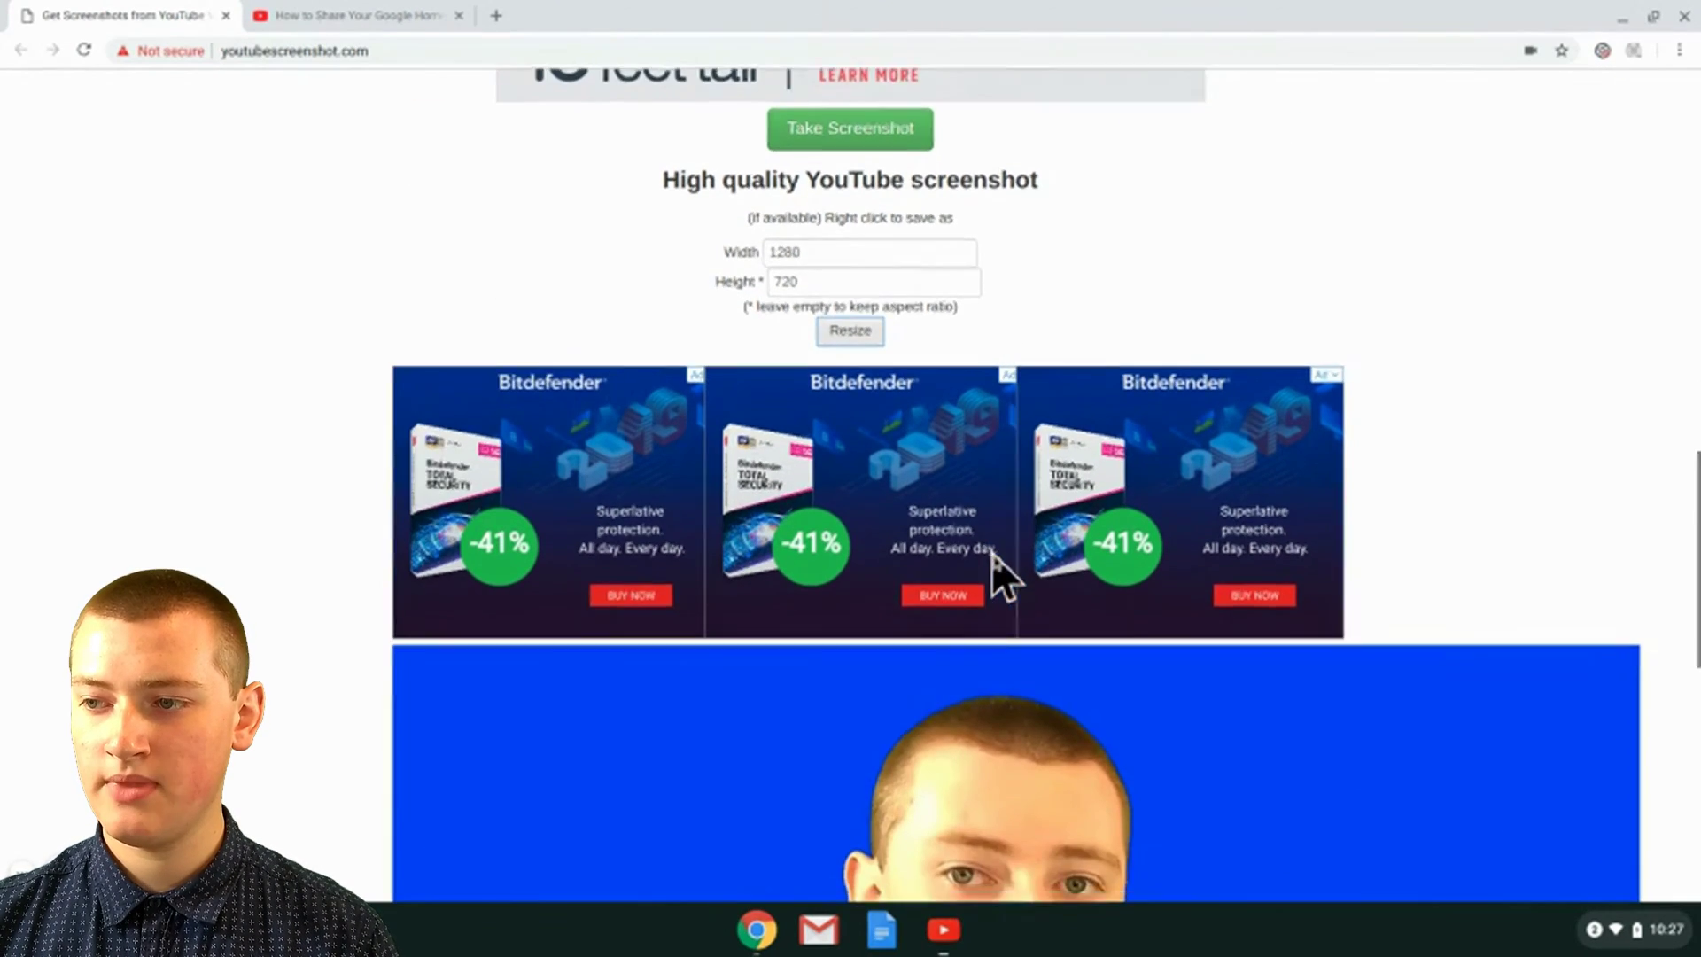
scroll(990, 556, "down", 1)
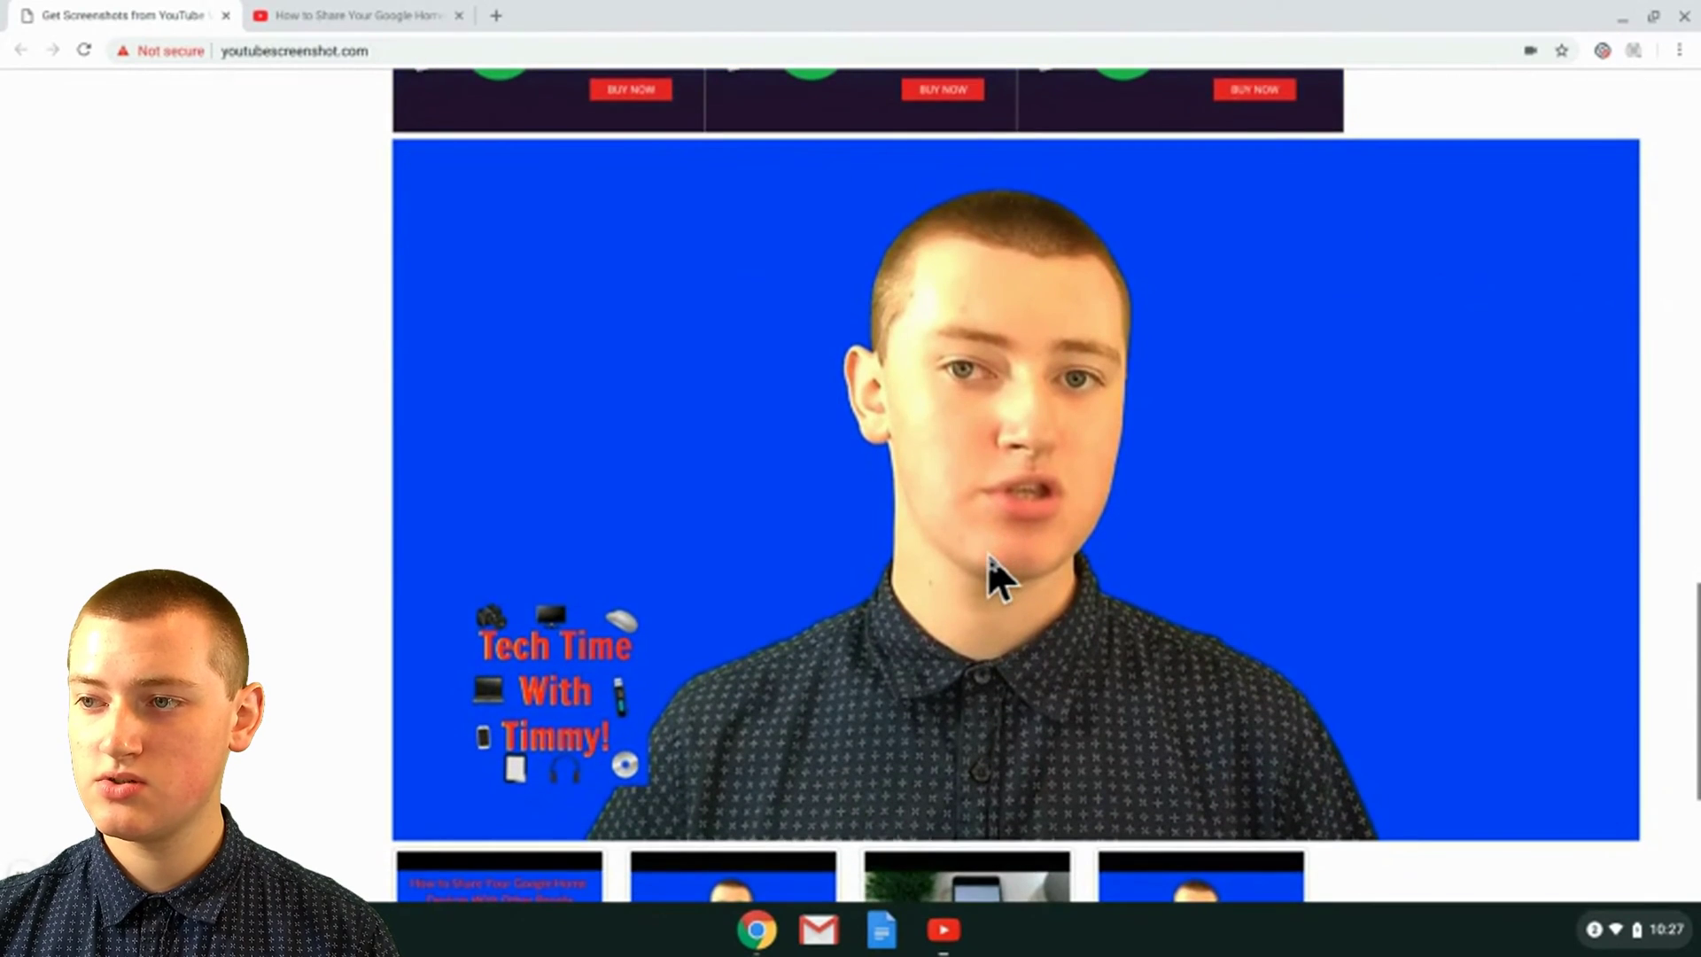
right_click(905, 448)
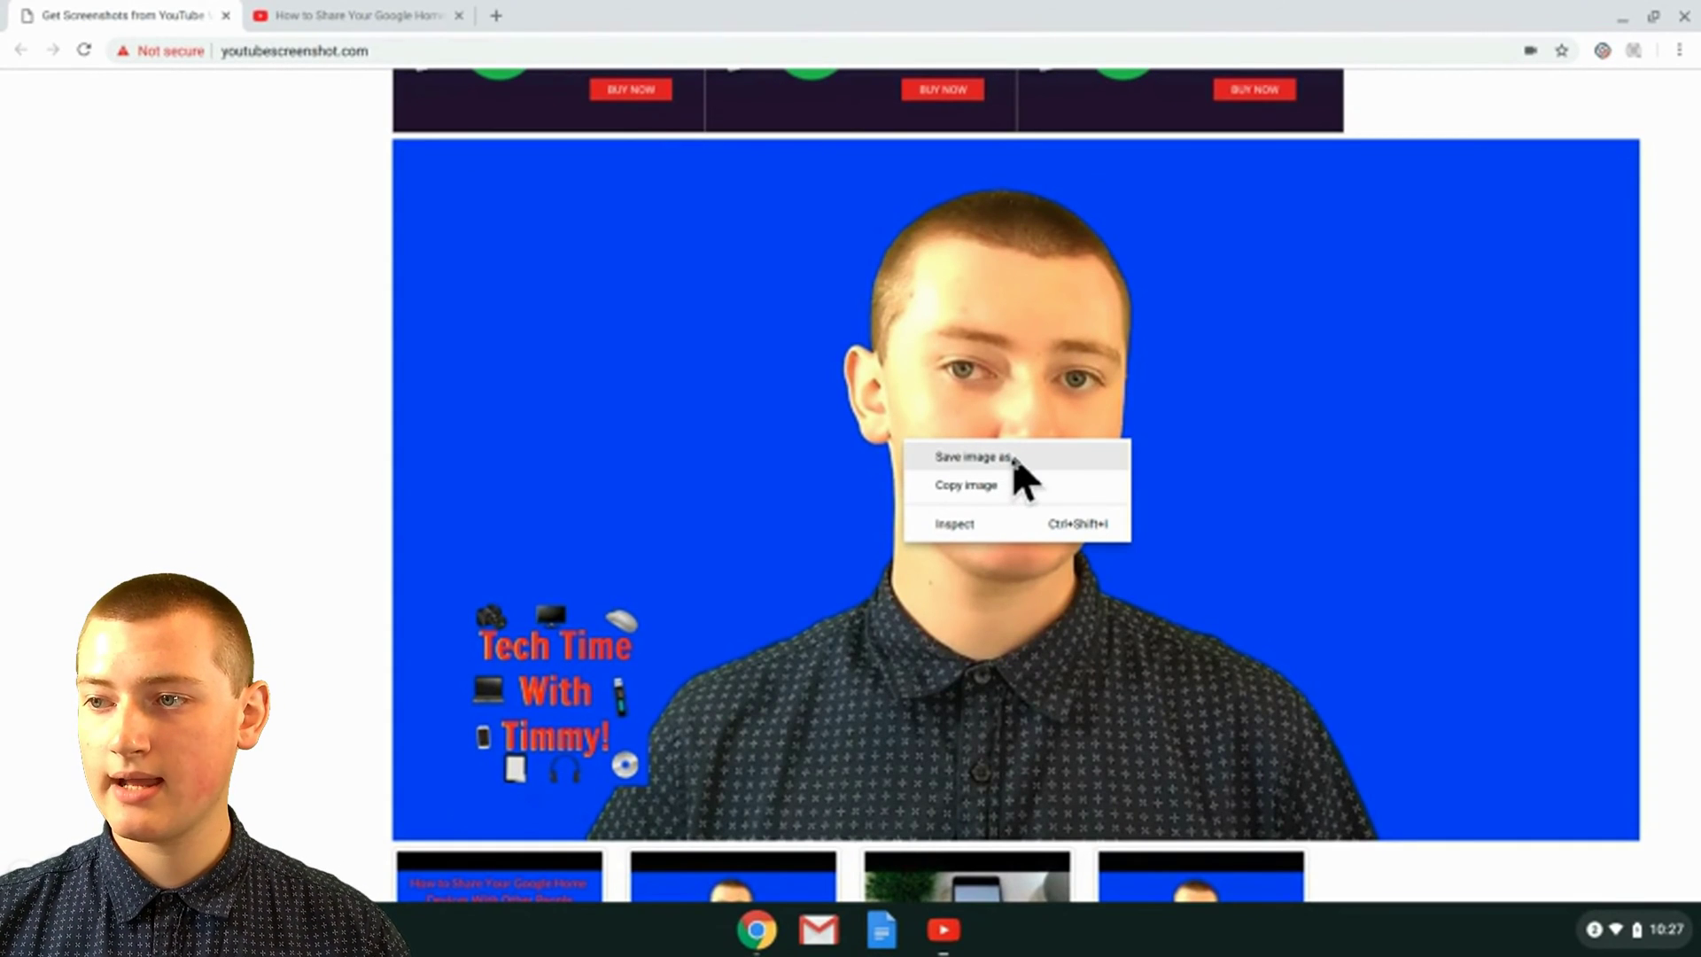
left_click(1048, 391)
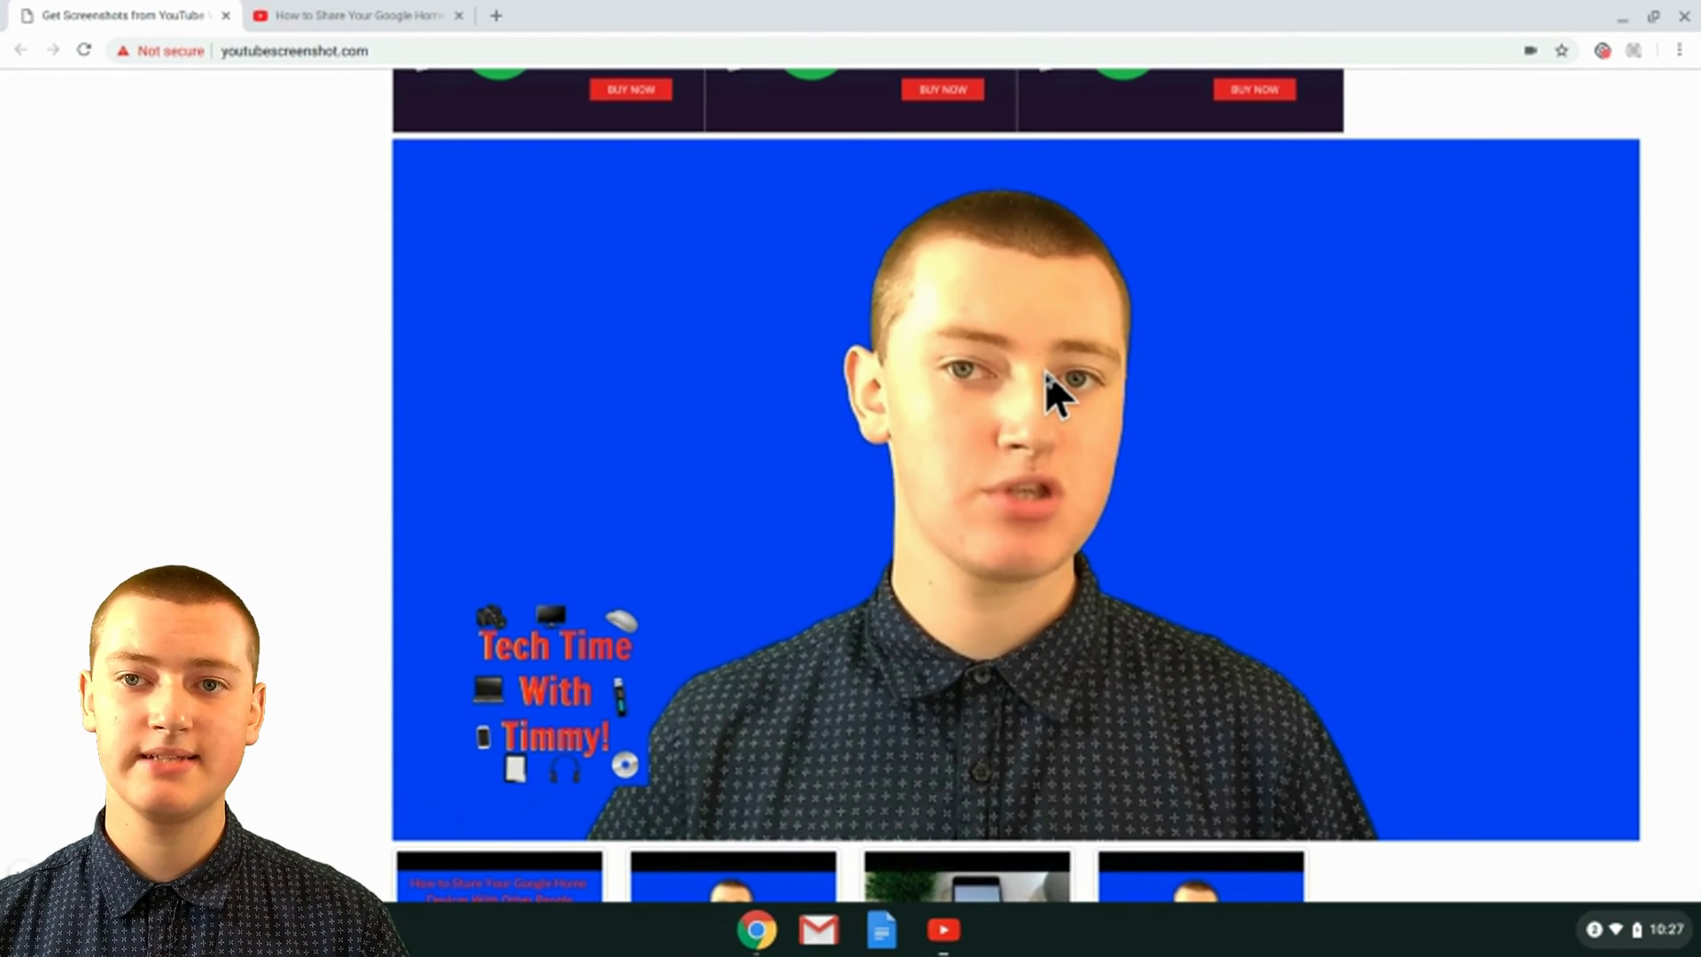